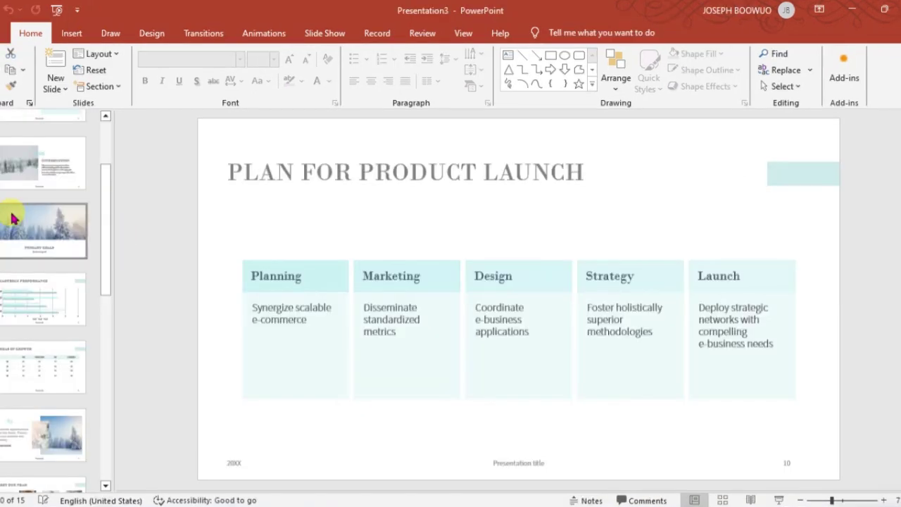
Step: Look through the Primary Goals and title slides, then display slide 2, the Agenda
left_click(13, 217)
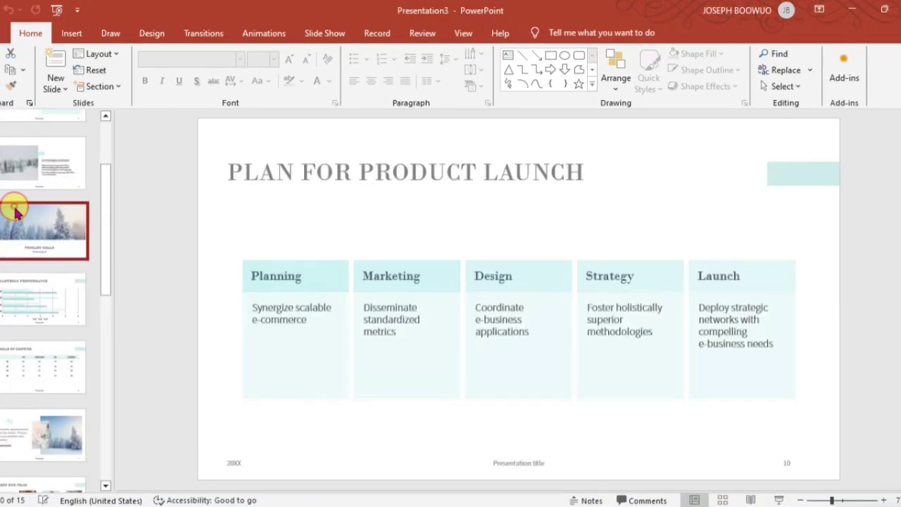
scroll(16, 212, "up", 3)
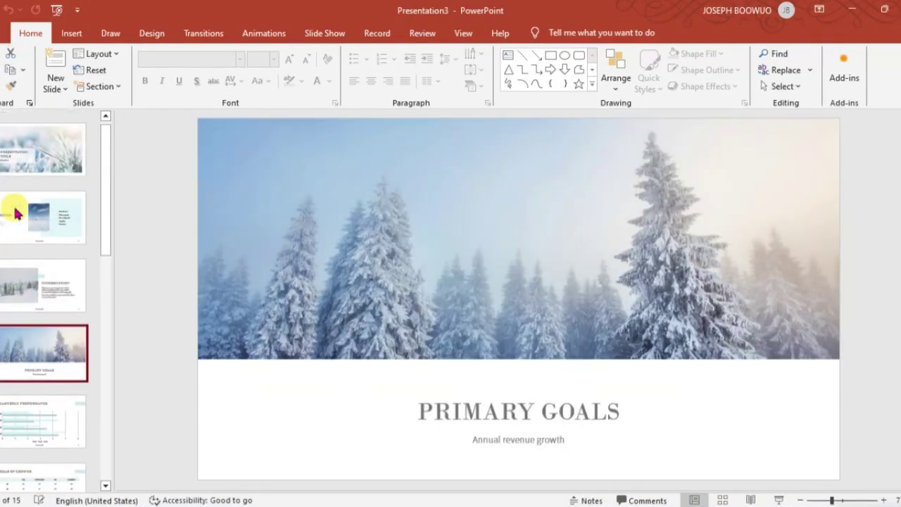
left_click(64, 155)
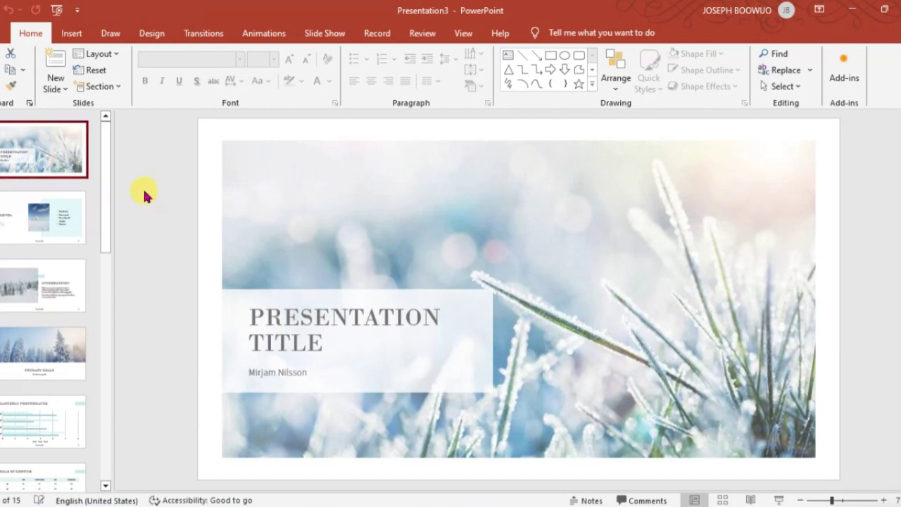
left_click(60, 221)
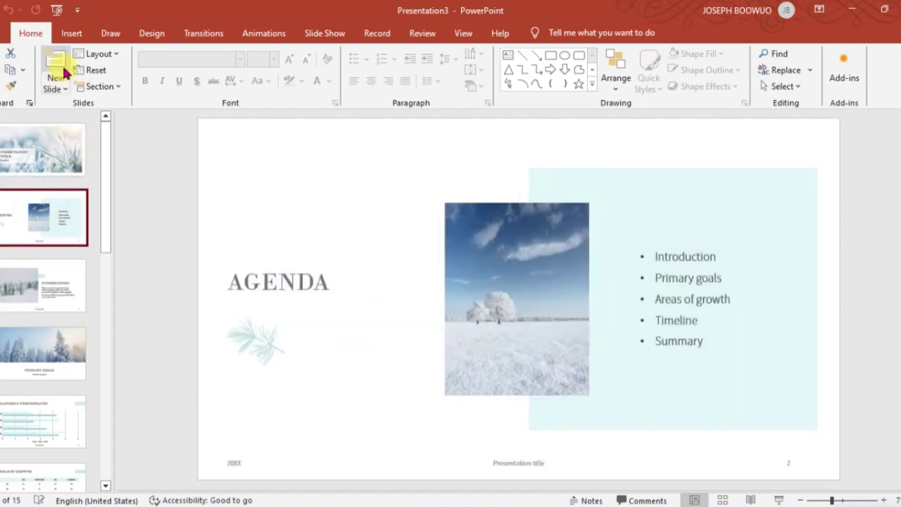
Step: Insert a Team option 1 slide after the Agenda and narrow its title box from the left
left_click(58, 85)
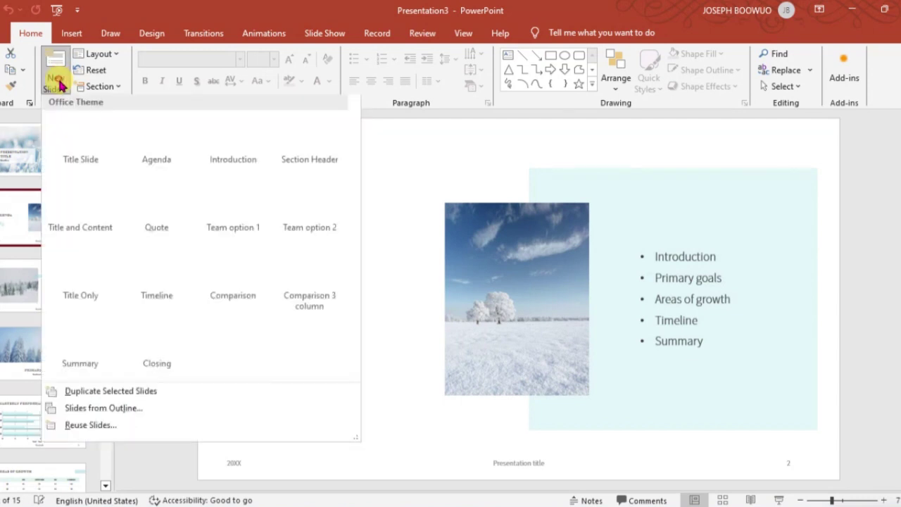
left_click(218, 207)
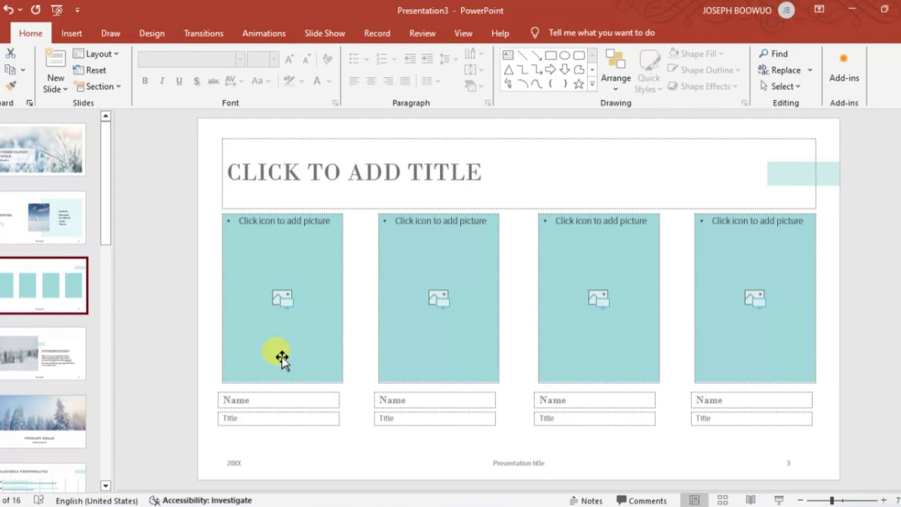
left_click(367, 204)
mouse_move(218, 174)
left_mouse_down()
mouse_move(312, 186)
mouse_move(221, 185)
left_mouse_up()
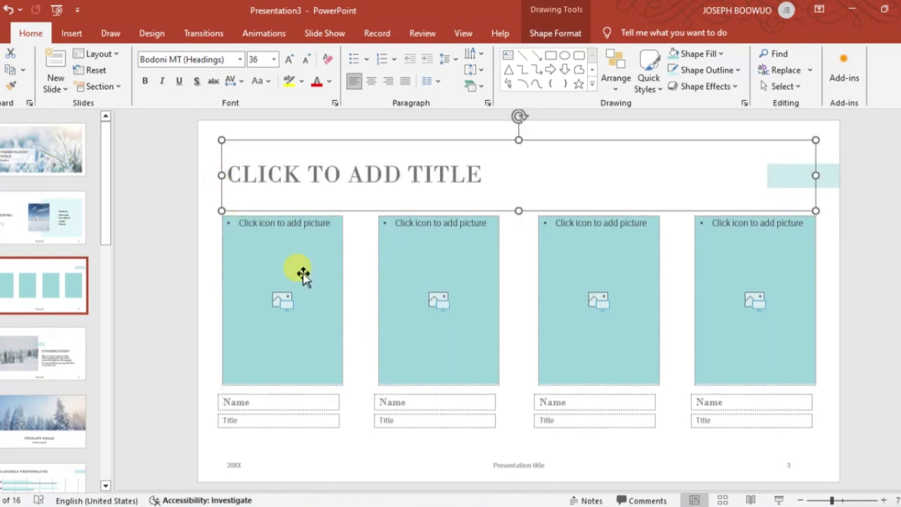
Step: Insert a second four-picture Team option 1 slide as slide 4
left_click(59, 90)
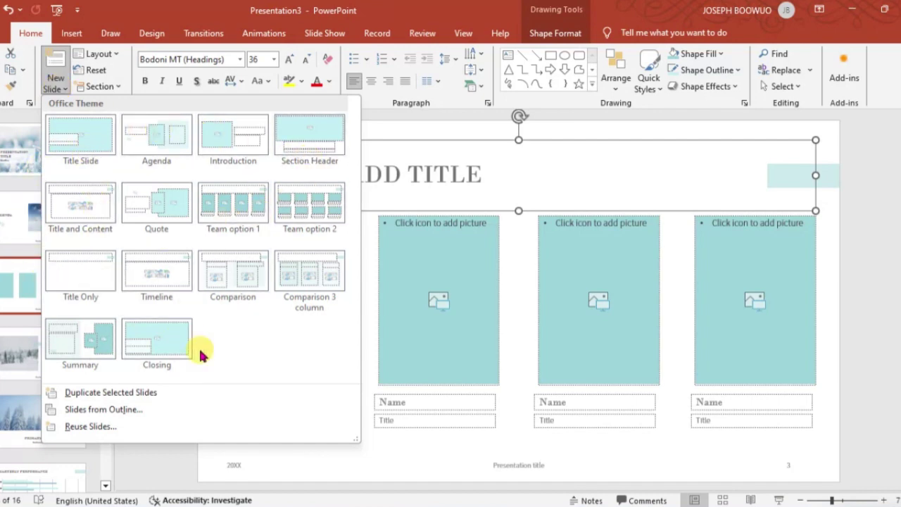
left_click(583, 170)
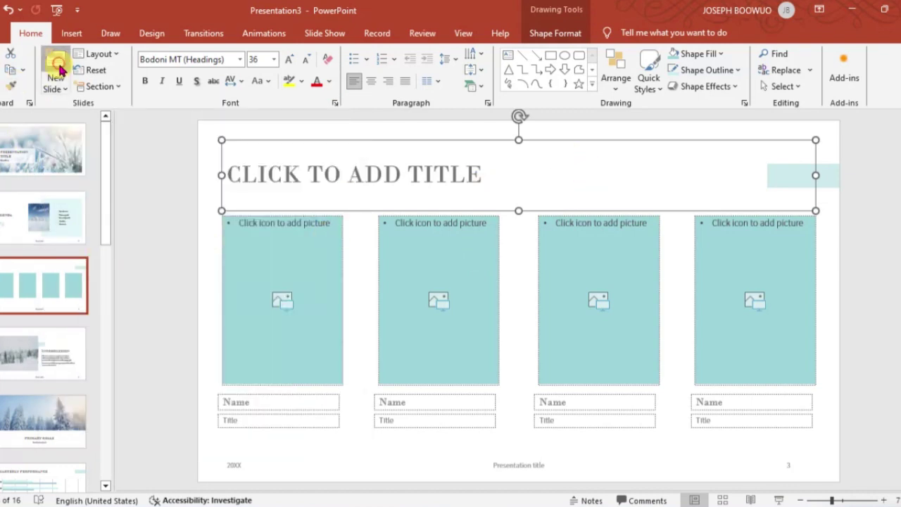
left_click(58, 67)
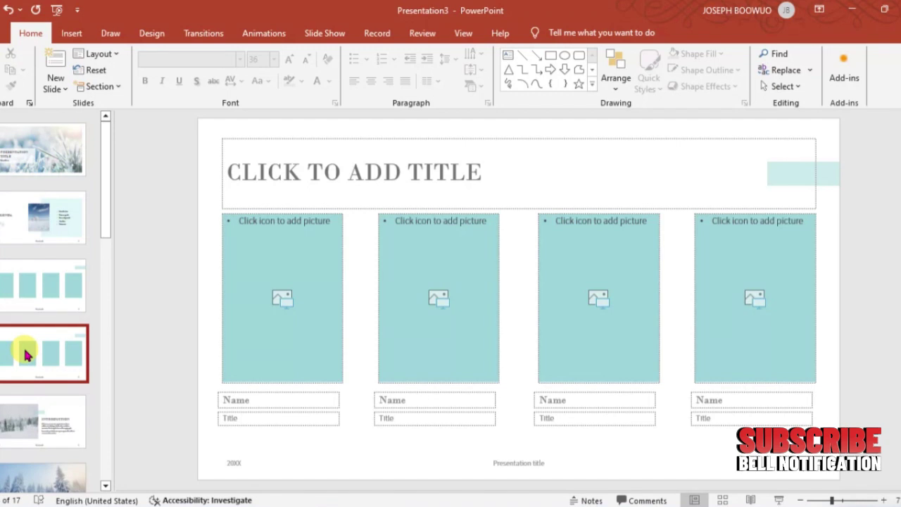
Step: Delete the duplicate slide 4, leaving the four-picture team slide as slide 3
right_click(26, 355)
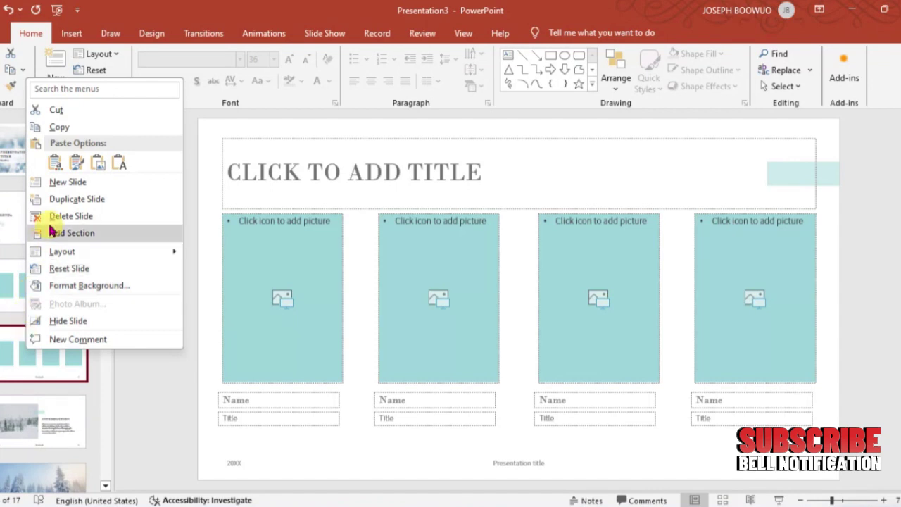
left_click(53, 220)
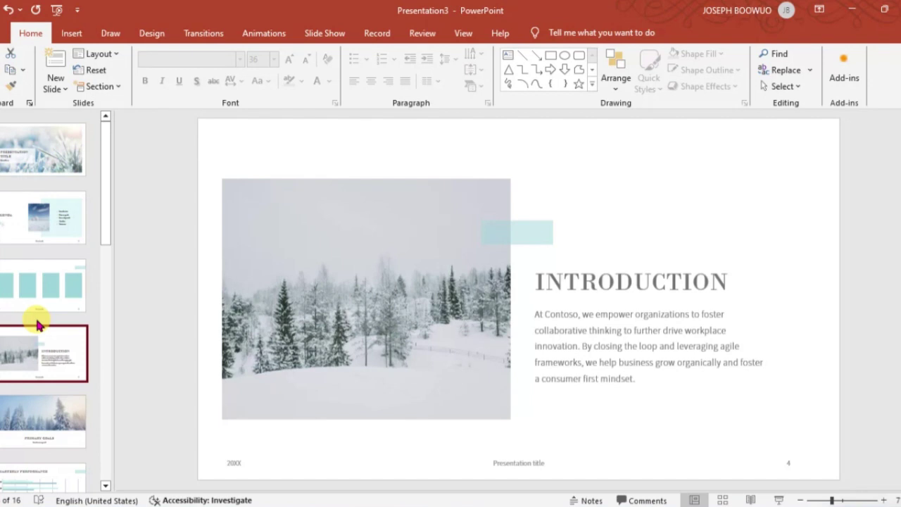
right_click(25, 267)
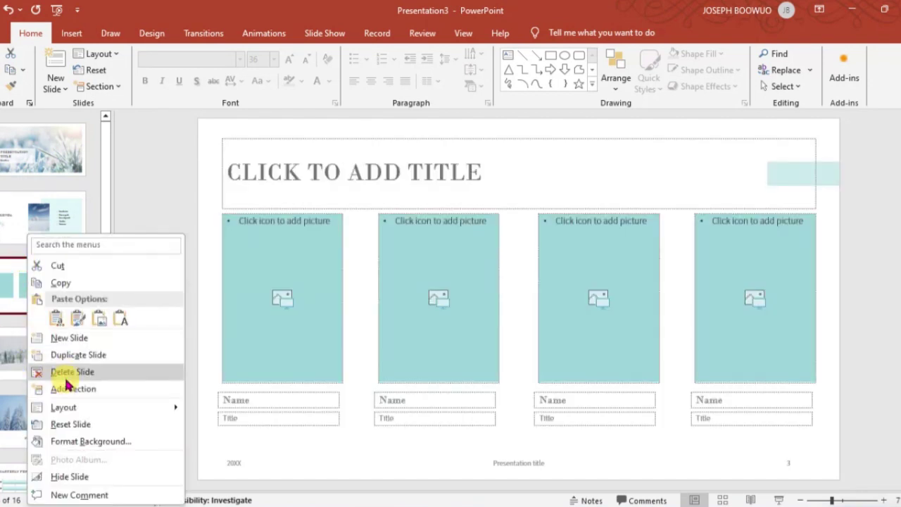
left_click(7, 303)
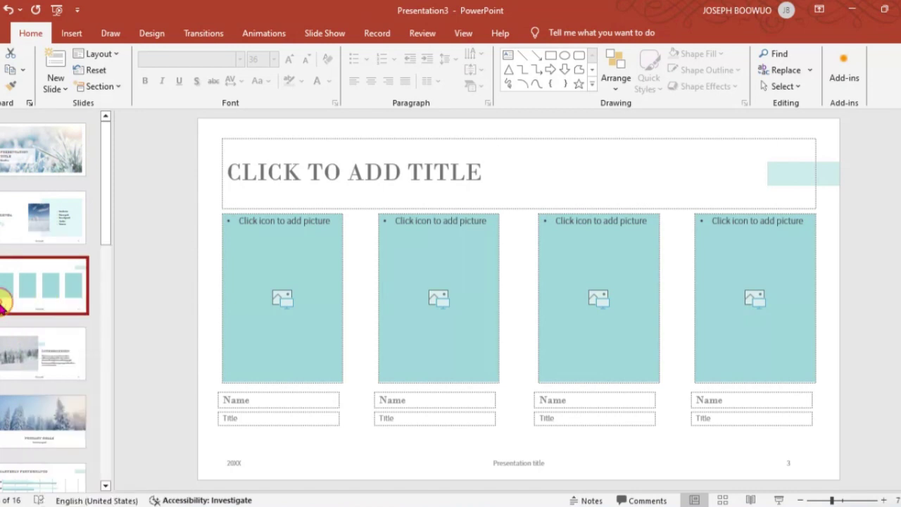
Step: Try the Comparison 3 column layout on slide 3, then apply Team option 2 instead
left_click(99, 54)
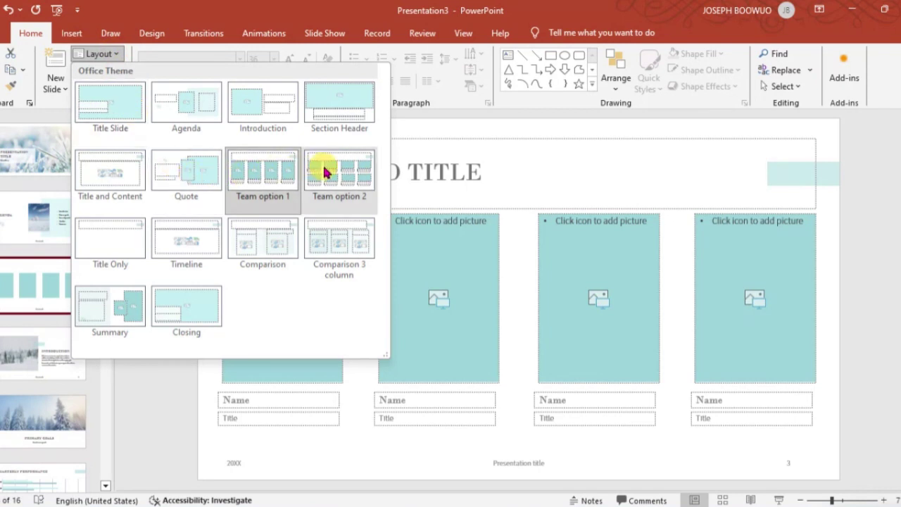
left_click(338, 231)
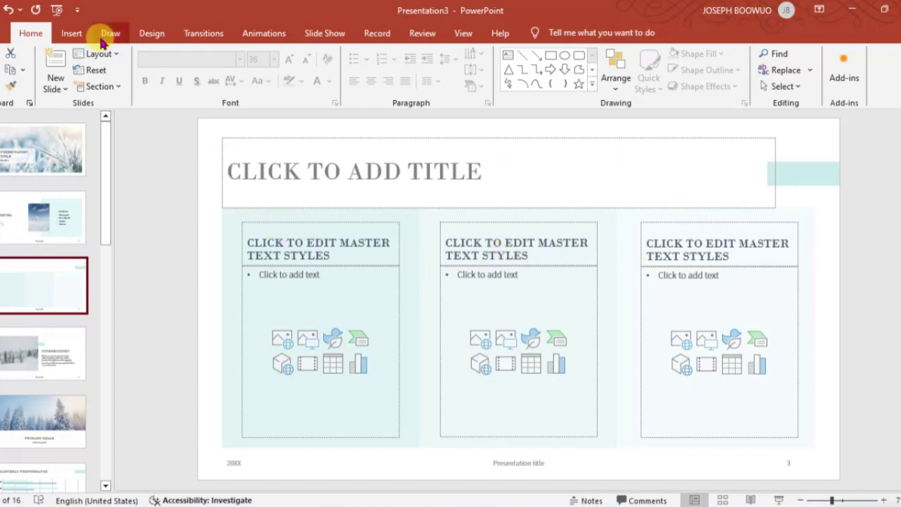
left_click(121, 57)
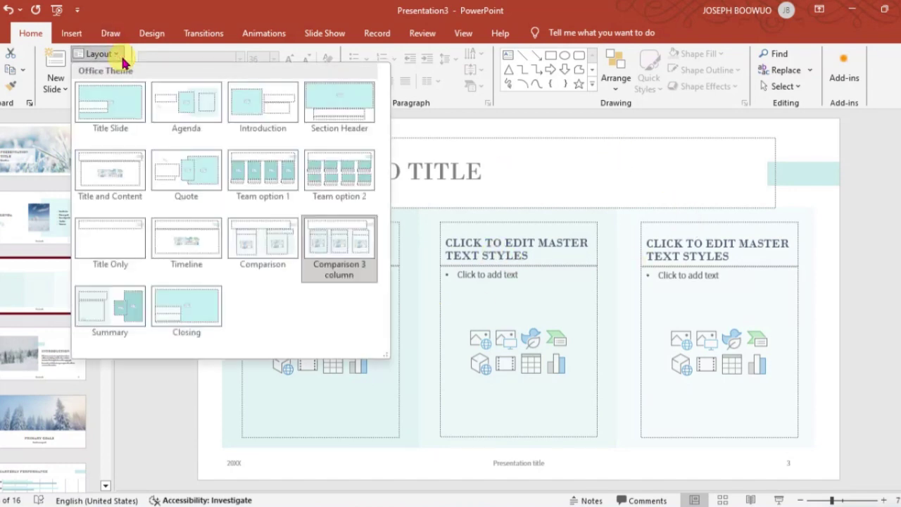
left_click(340, 179)
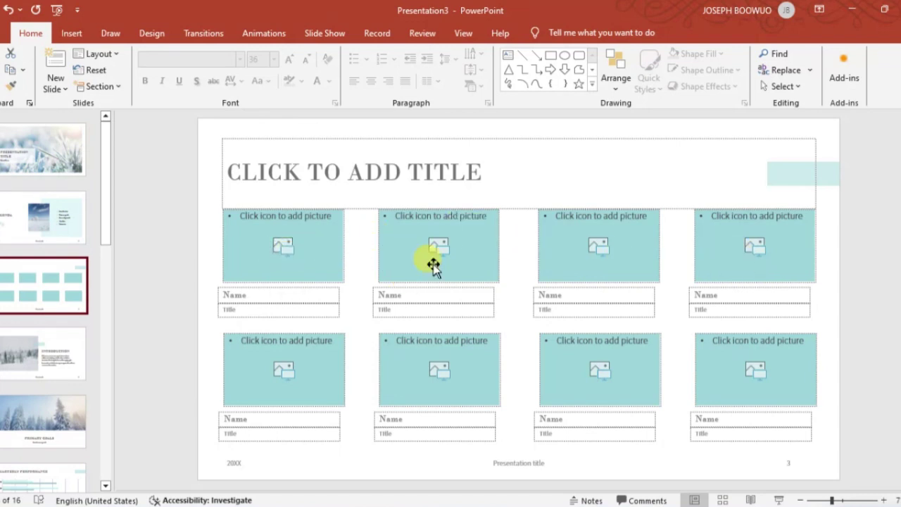
Step: Put the Getting Started image from Downloads into the first placeholder, shrunk to 1.44" by 2.39"
left_click(282, 247)
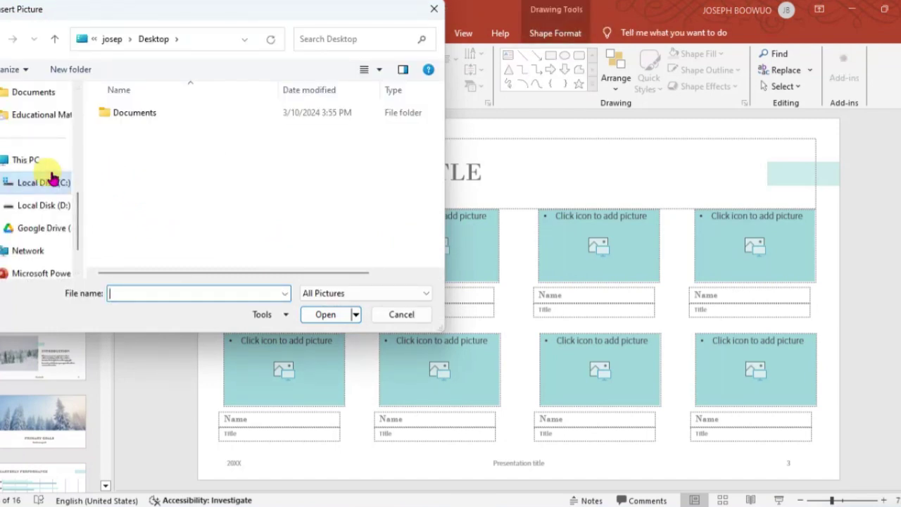
scroll(51, 176, "up", 5)
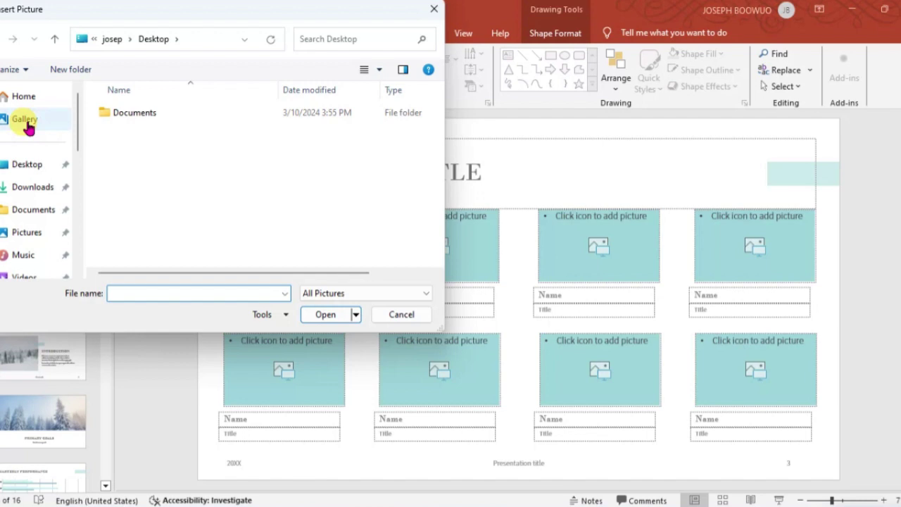
left_click(28, 125)
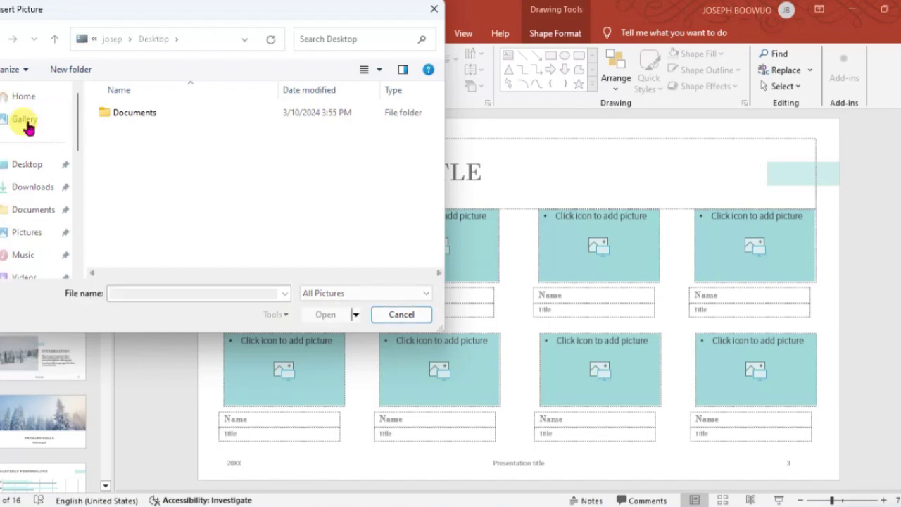
left_click(29, 187)
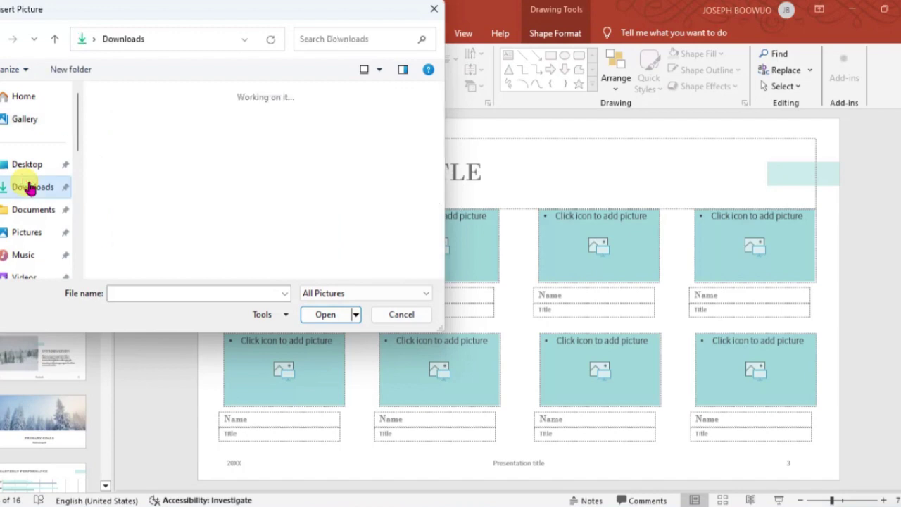
scroll(214, 180, "down", 5)
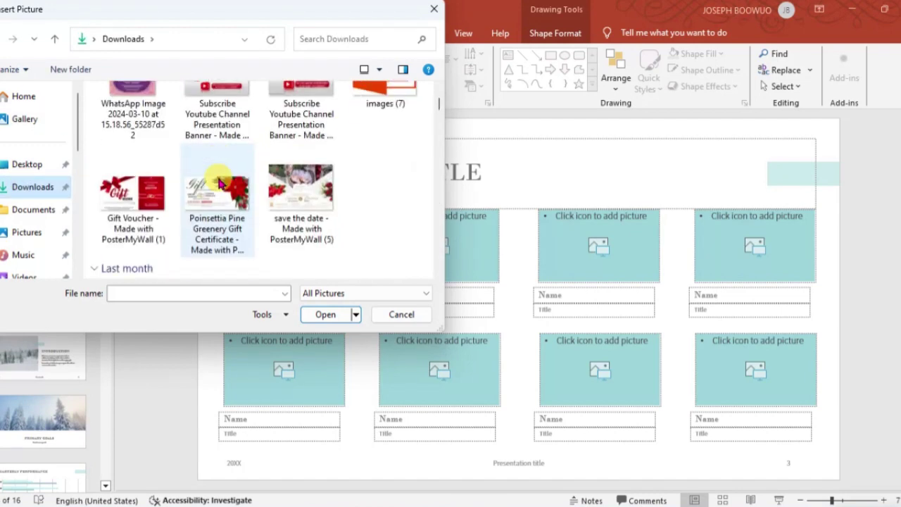
scroll(218, 183, "down", 3)
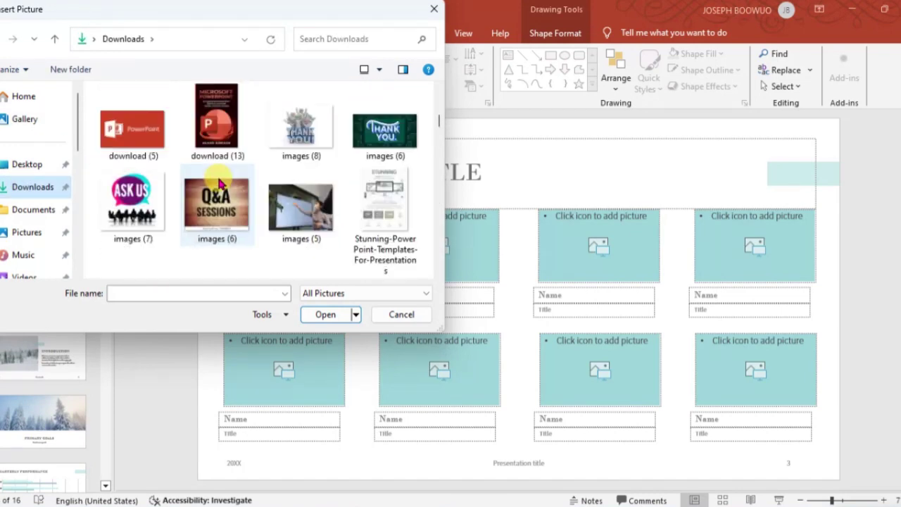
scroll(219, 183, "up", 3)
scroll(218, 183, "down", 1)
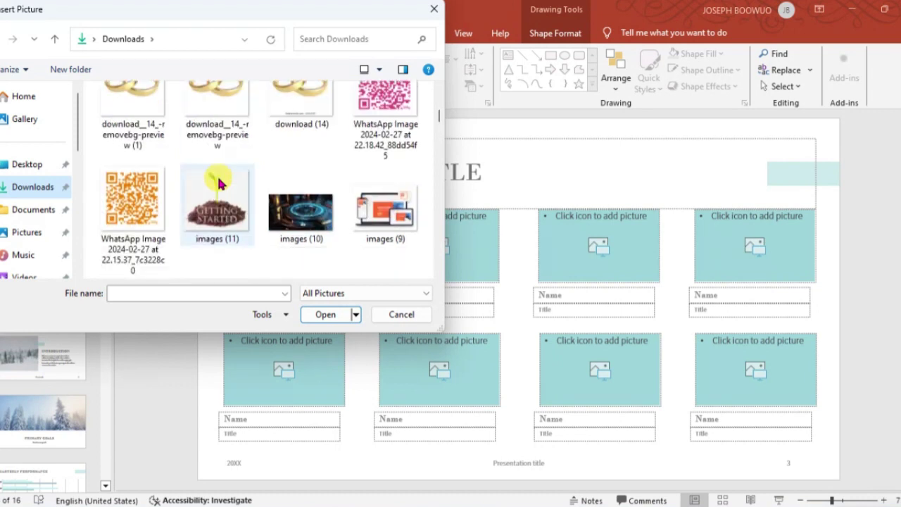
left_click(219, 208)
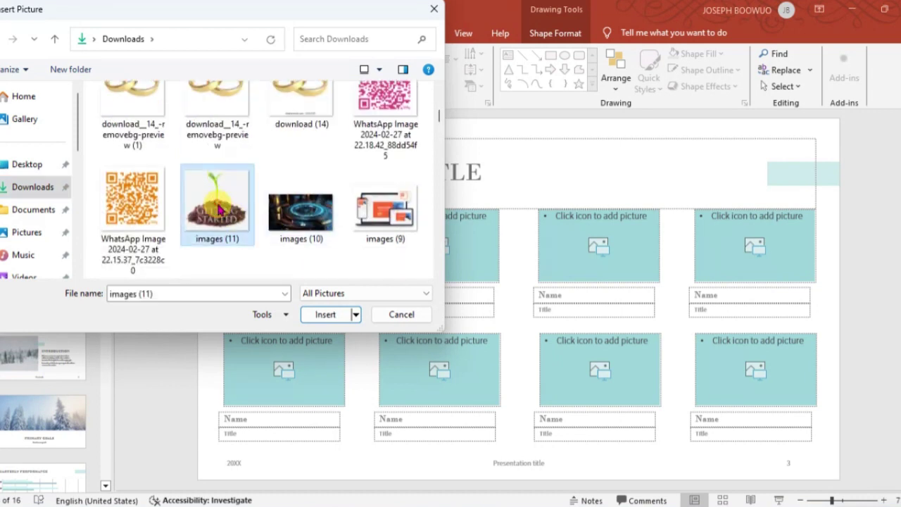
left_click(313, 314)
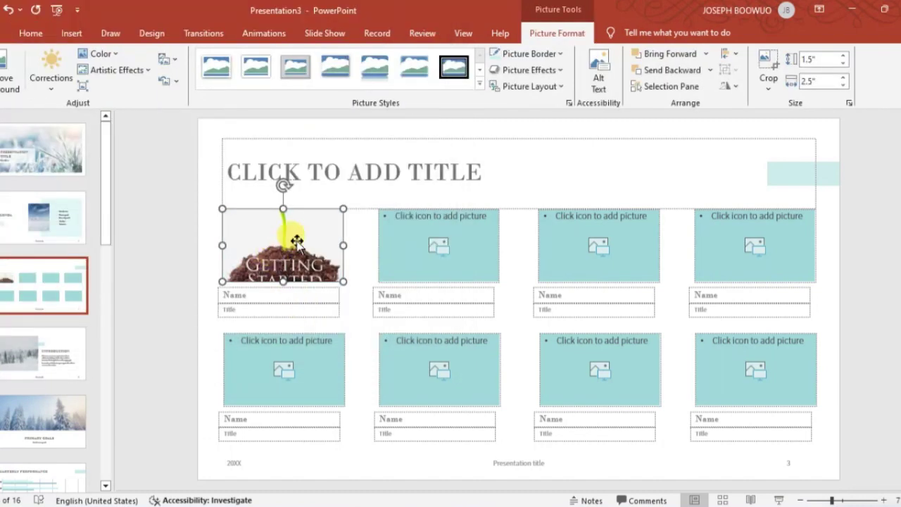
mouse_move(342, 208)
left_mouse_down()
mouse_move(316, 228)
mouse_move(338, 218)
left_mouse_up()
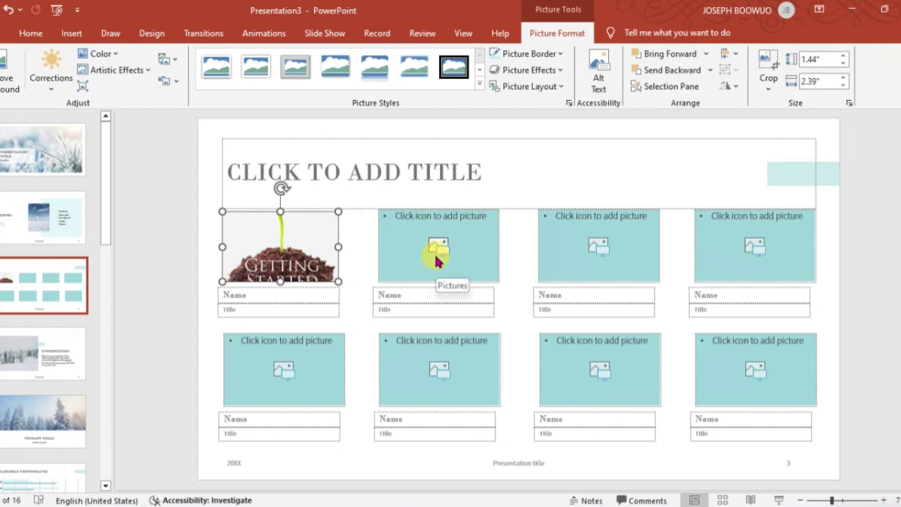
Step: Title slide 3 'IQTECHK' and narrow the title box from both sides
left_click(423, 159)
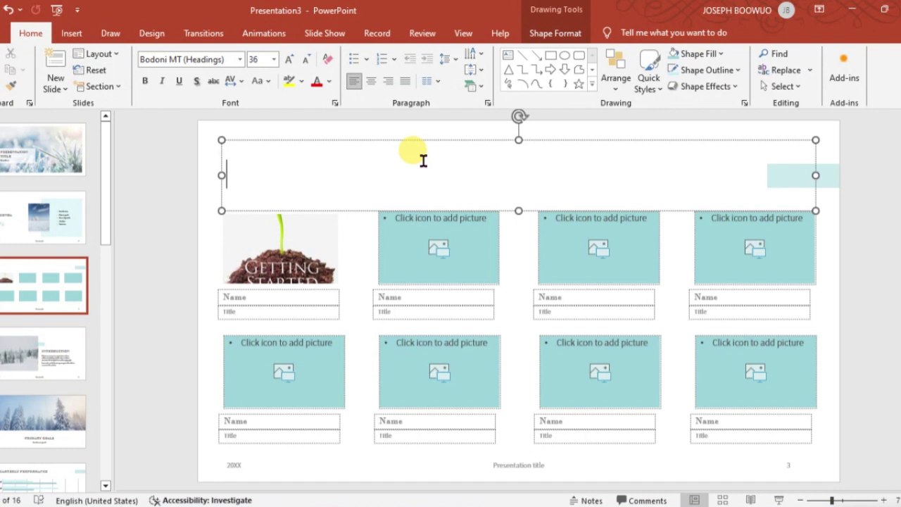
type("I")
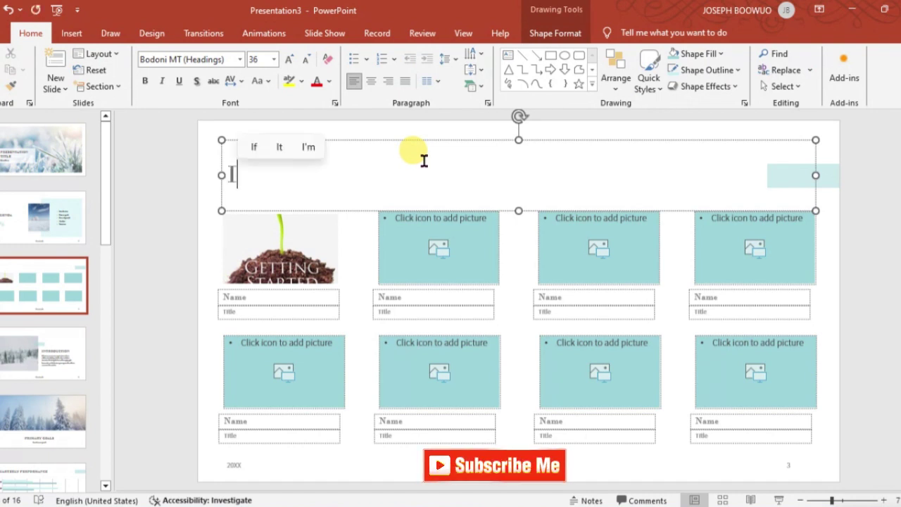
type("QTE")
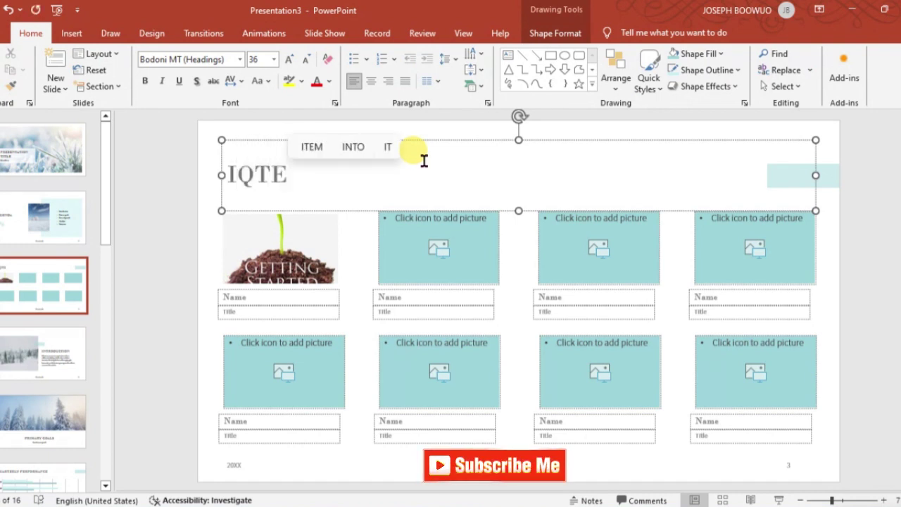
type("C")
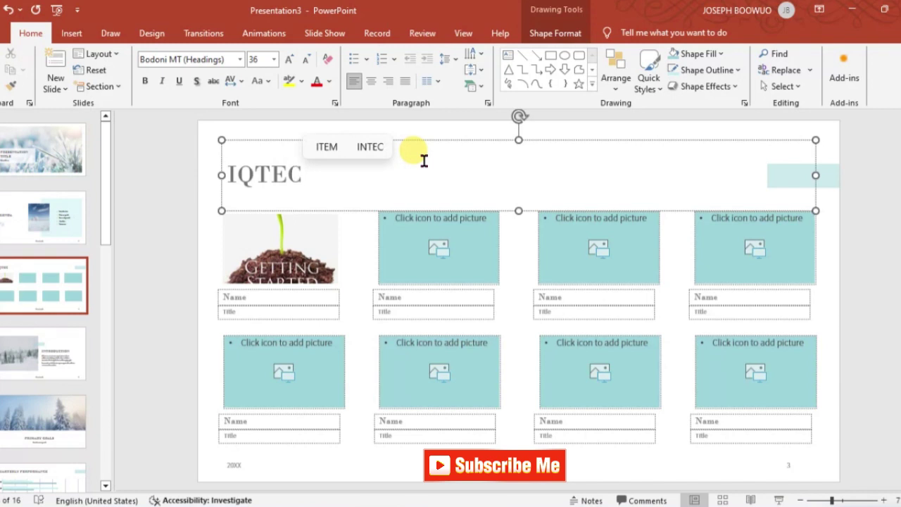
type("HK")
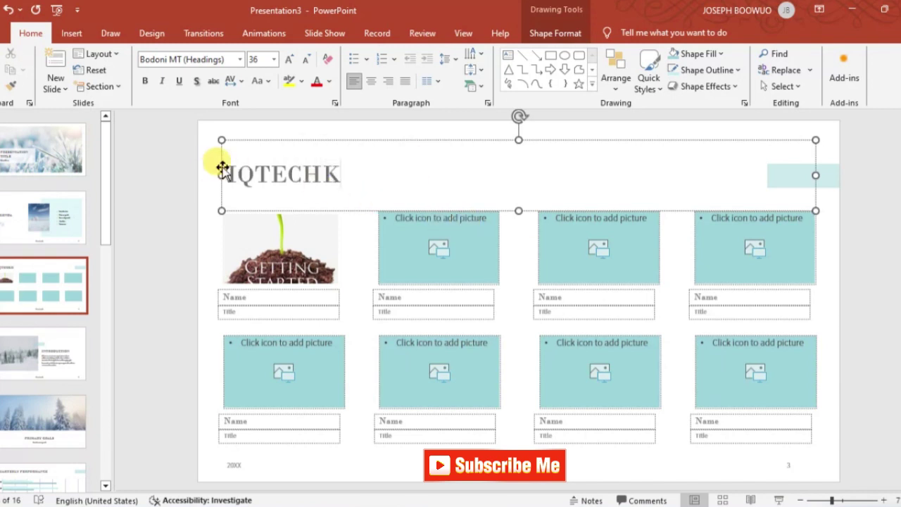
left_click_drag(221, 172, 429, 158)
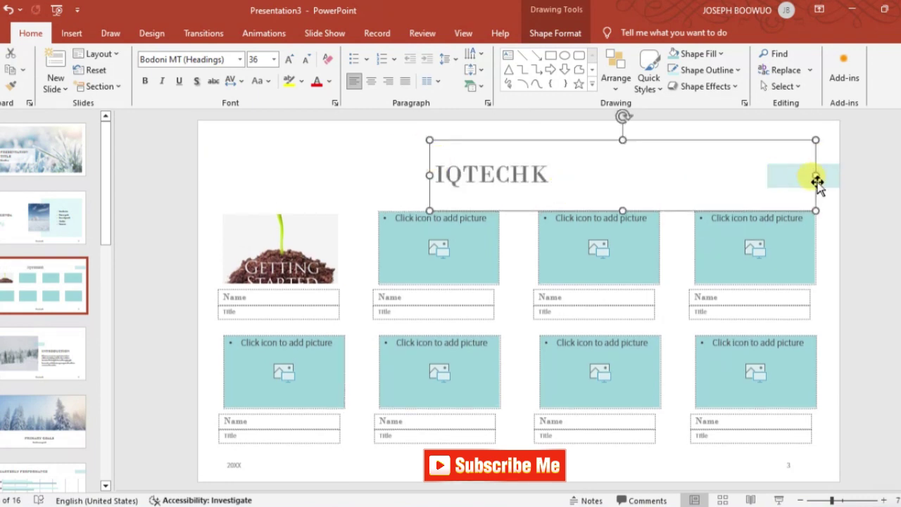
left_click_drag(813, 174, 583, 173)
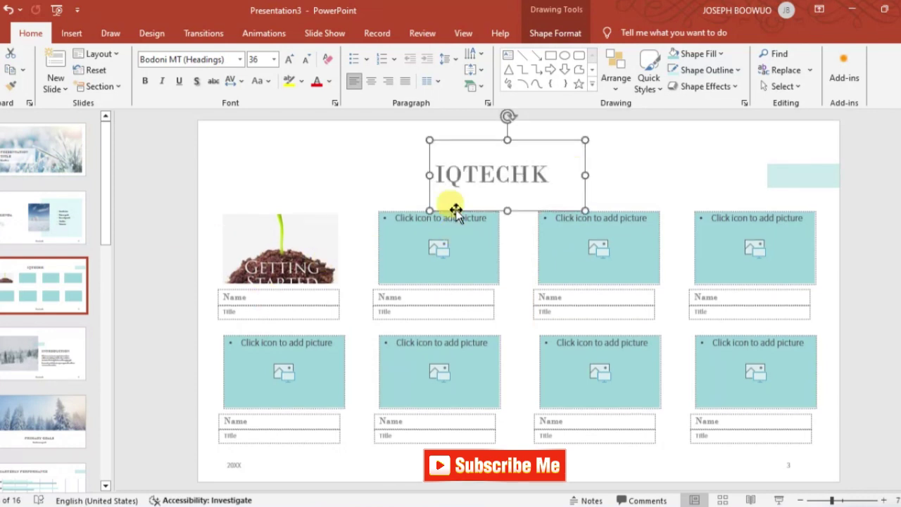
Step: Apply the Summary layout to slide 3 and place the cursor in its text placeholder
left_click(115, 55)
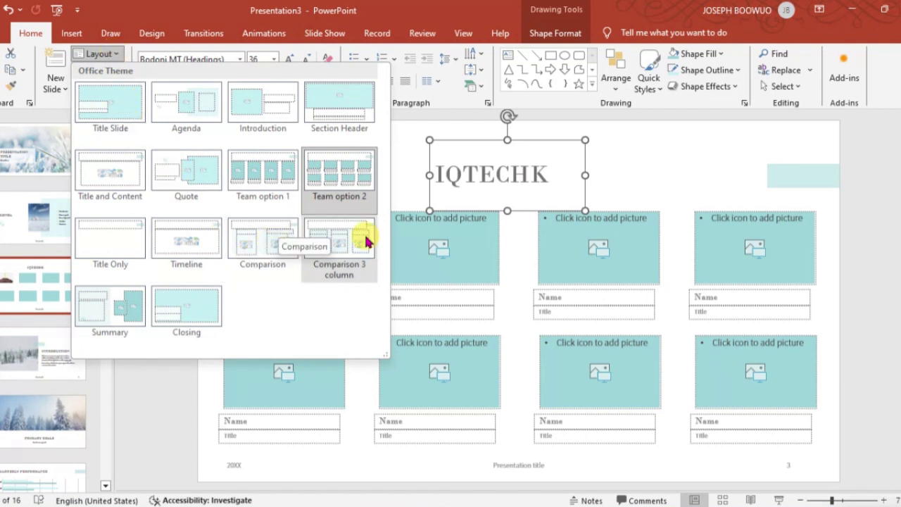
left_click(134, 303)
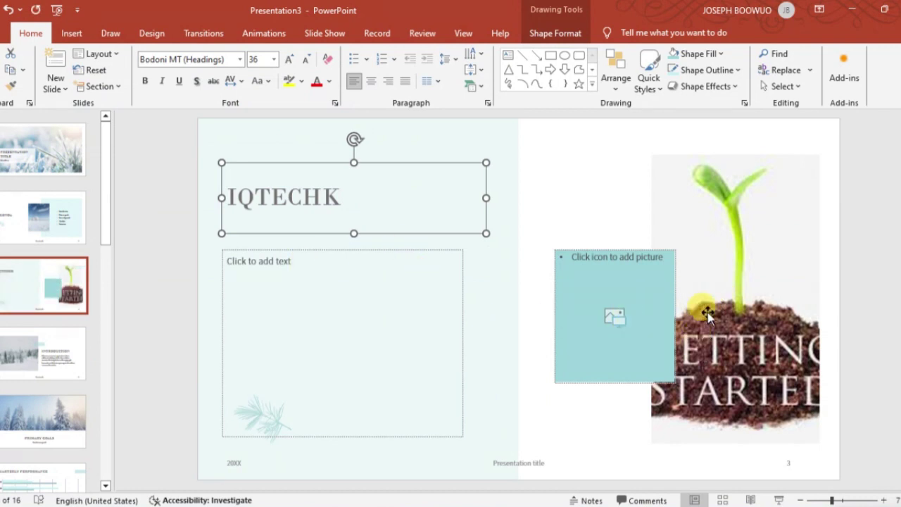
left_click(295, 260)
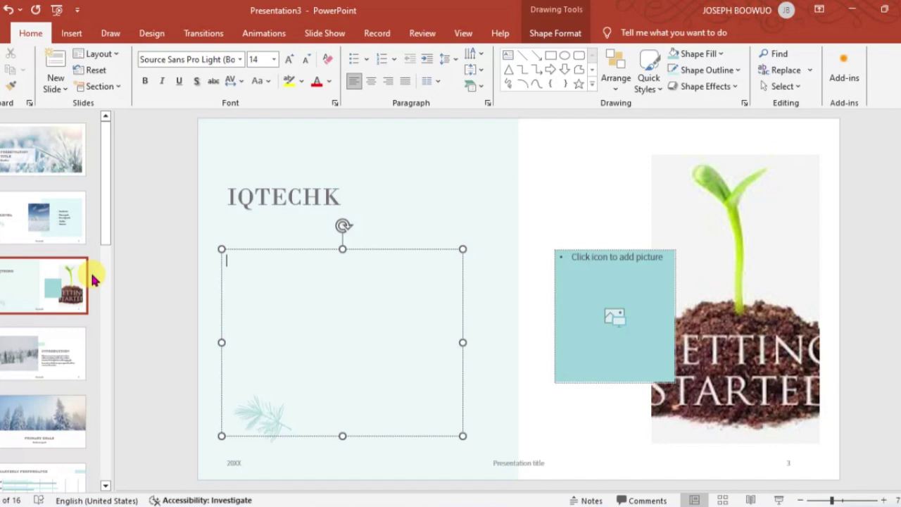
Step: Insert a new slide below the IQTECHK slide, bringing the deck to 17 slides
left_click(69, 323)
scroll(68, 323, "down", 2)
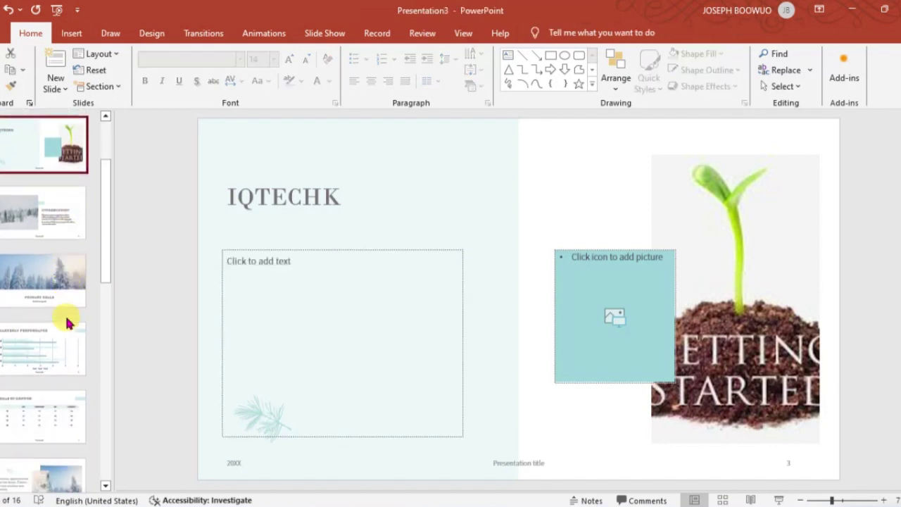
left_click_drag(28, 292, 82, 75)
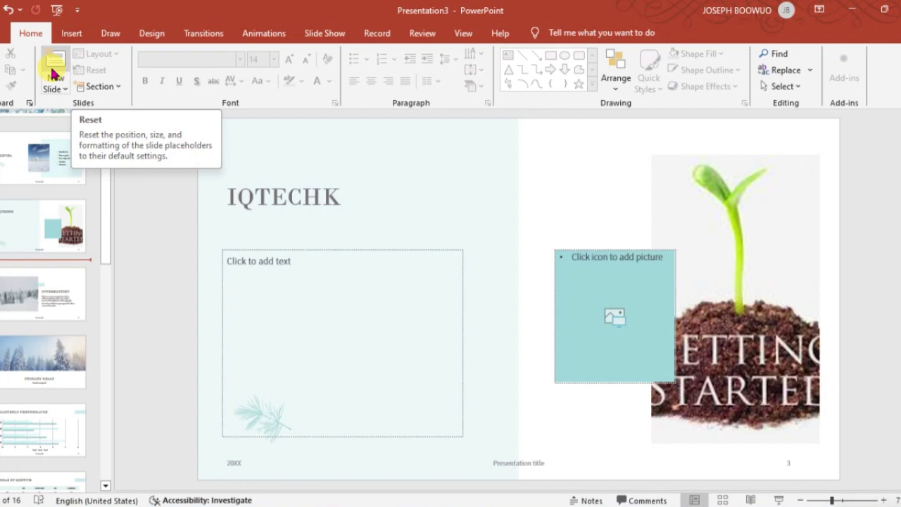
left_click(54, 73)
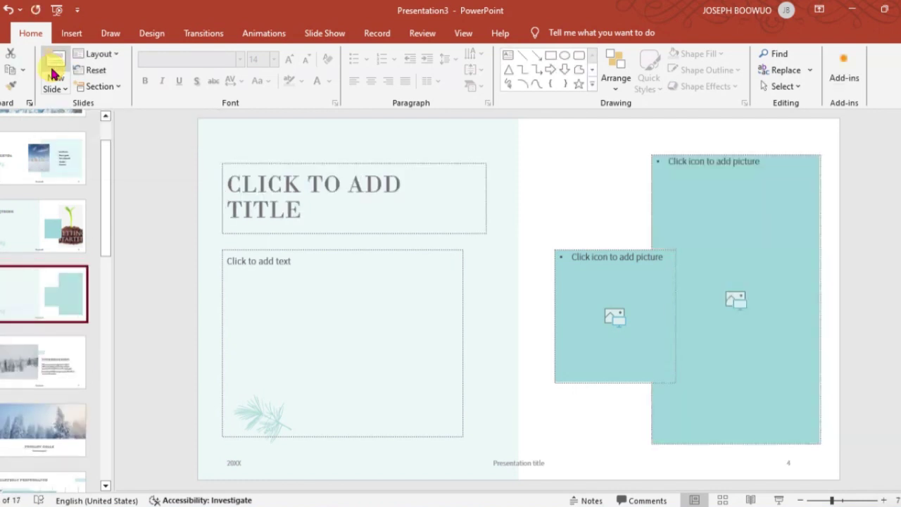
Step: Drag the new empty slide's thumbnail above IQTECHK so it becomes slide 3
left_click(65, 286)
left_click_drag(64, 285, 62, 432)
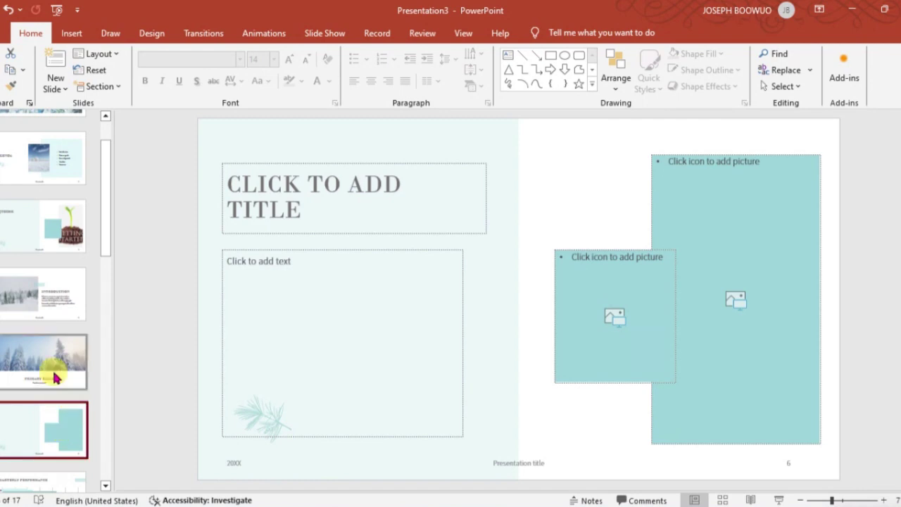
left_click_drag(49, 422, 41, 235)
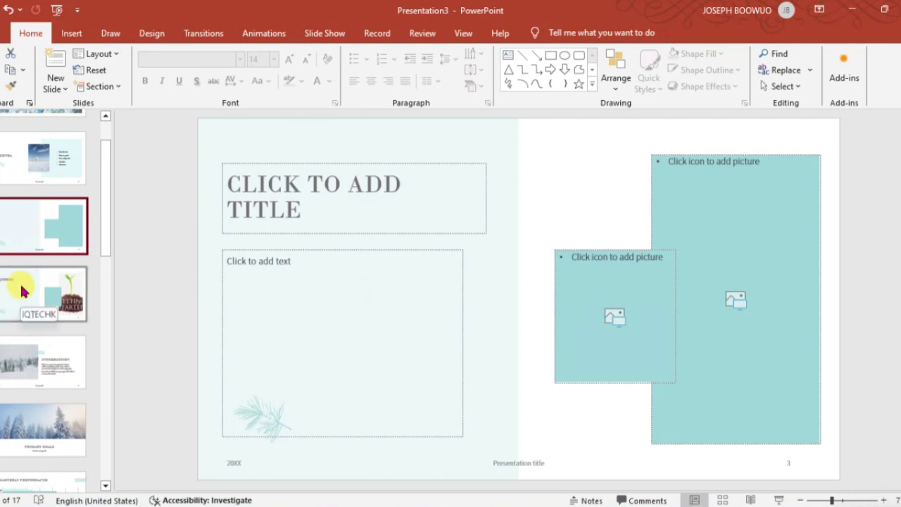
Step: Title slide 3 'IQTECHK', shrink its title box, then return to slide 1
scroll(22, 291, "up", 1)
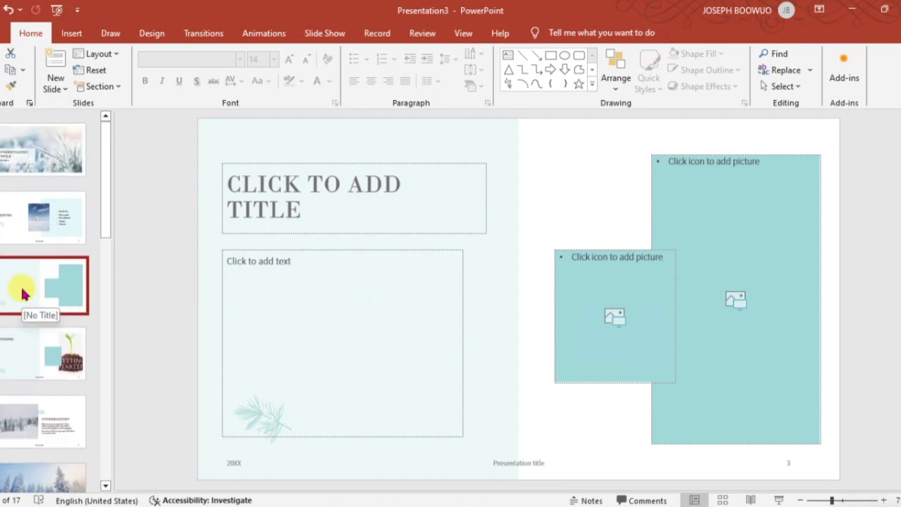
left_click(340, 208)
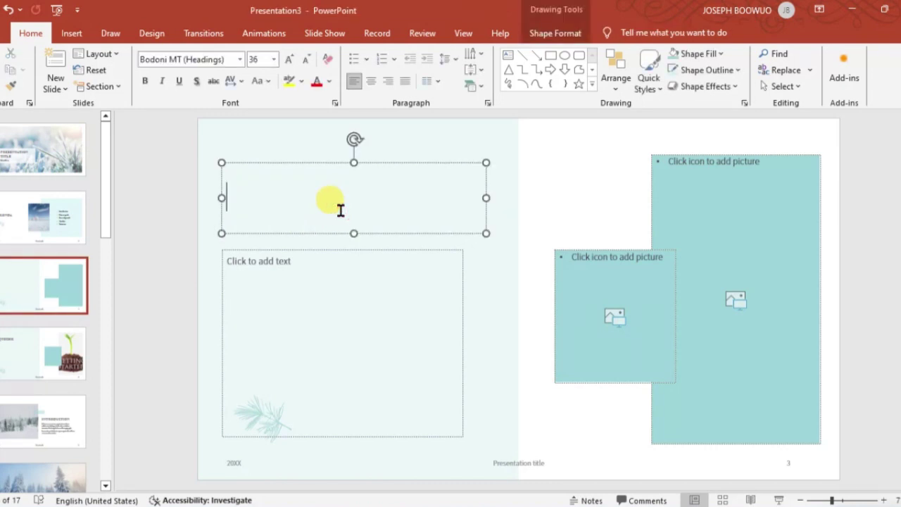
type("IQTECHK")
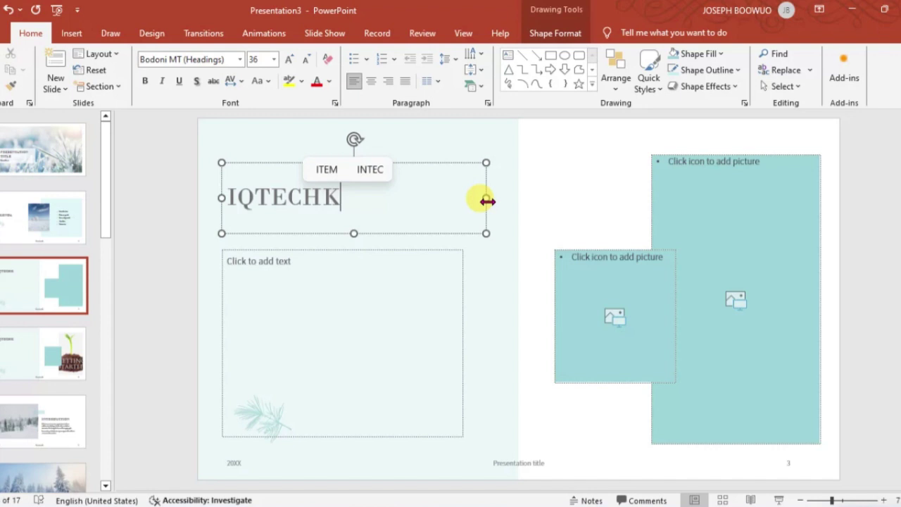
left_click_drag(486, 201, 385, 217)
left_click_drag(222, 233, 252, 210)
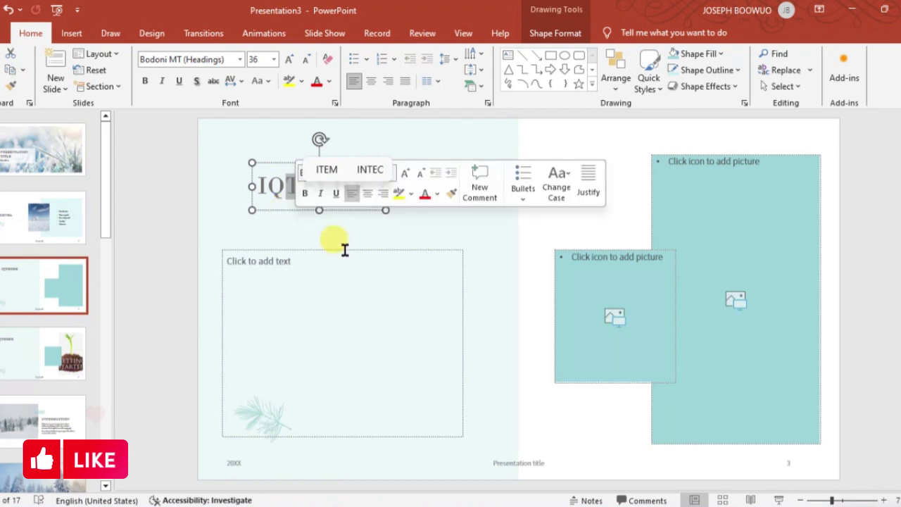
left_click(342, 249)
left_click(52, 167)
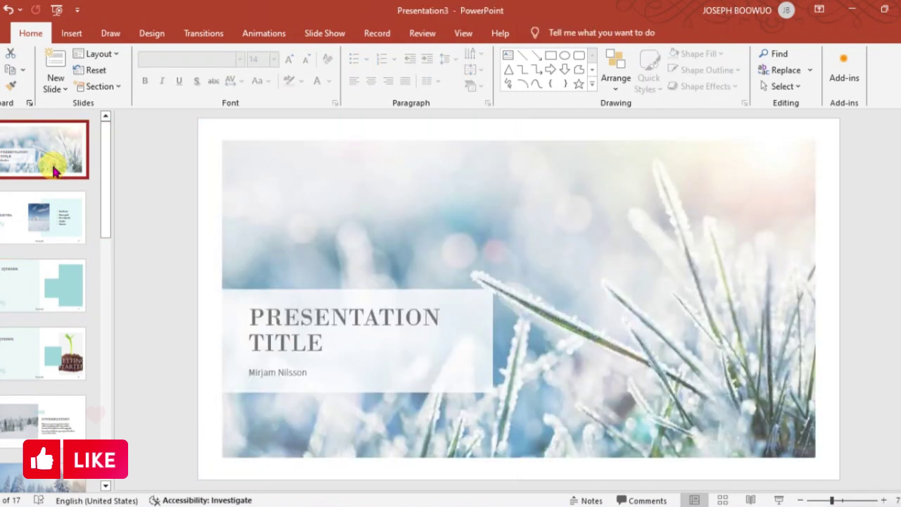
left_click(56, 222)
left_click(71, 271)
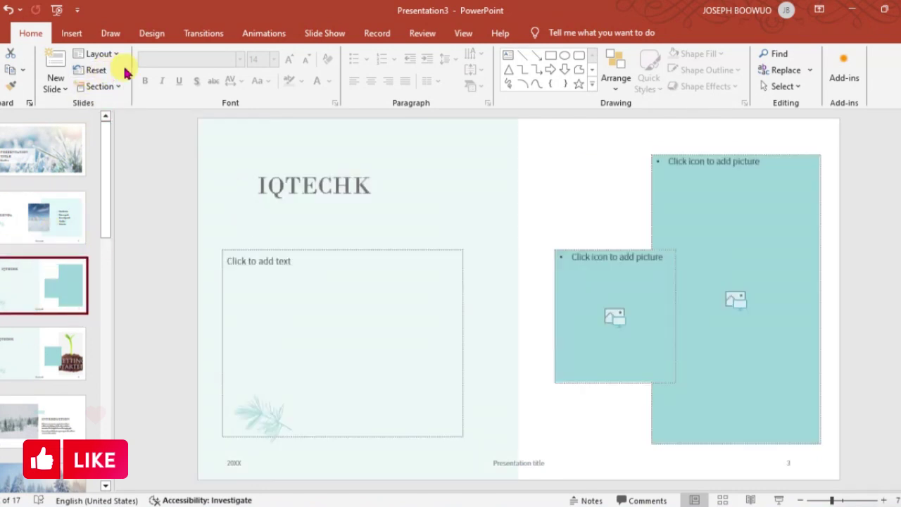
left_click(153, 33)
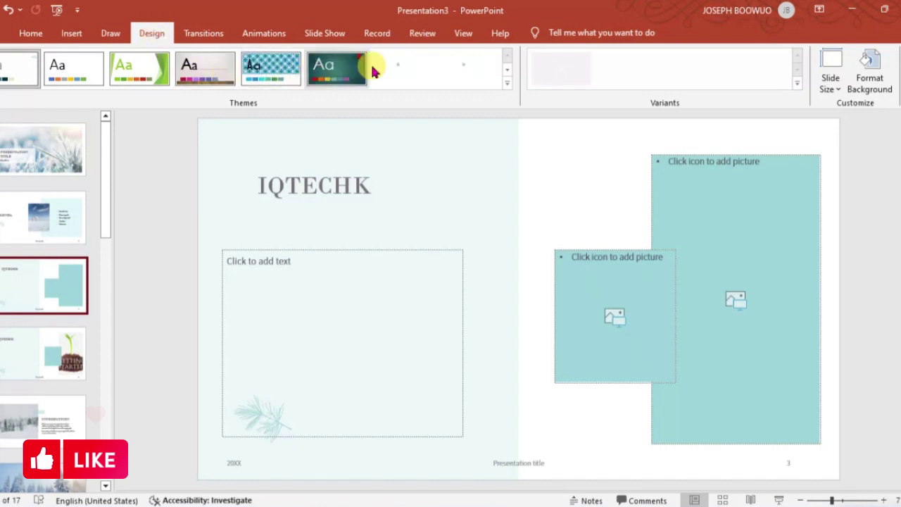
left_click(509, 71)
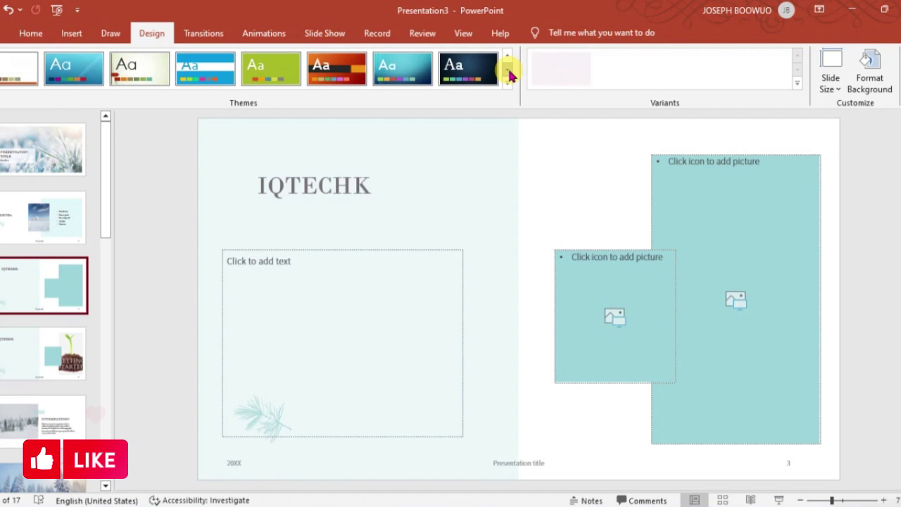
left_click(508, 70)
left_click(508, 70)
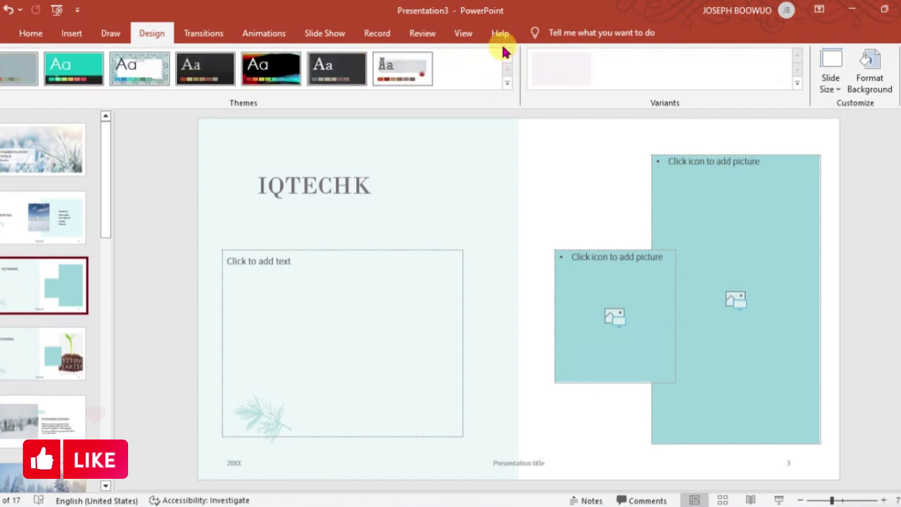
left_click(507, 57)
left_click(507, 57)
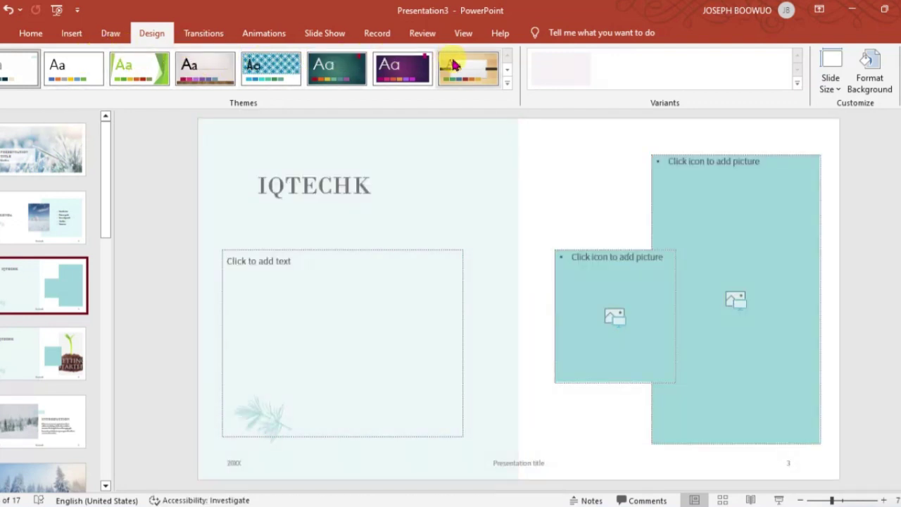
left_click(680, 103)
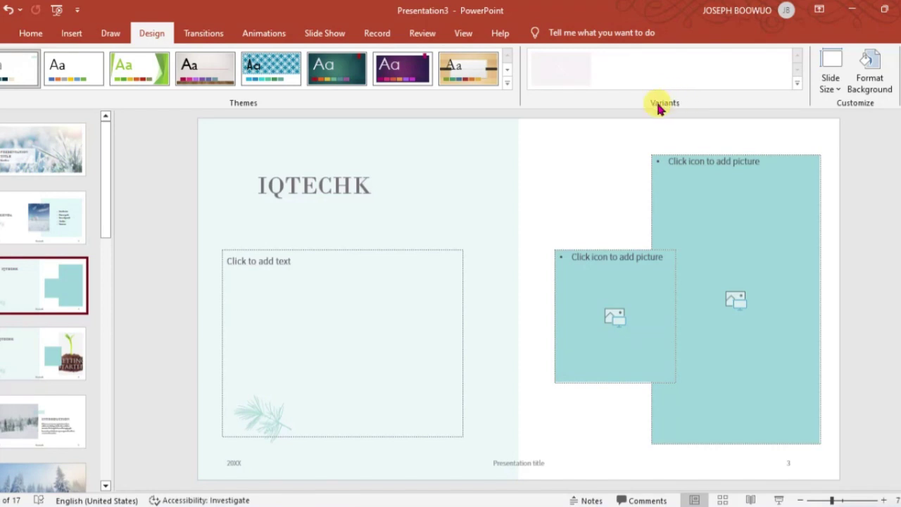
left_click(501, 76)
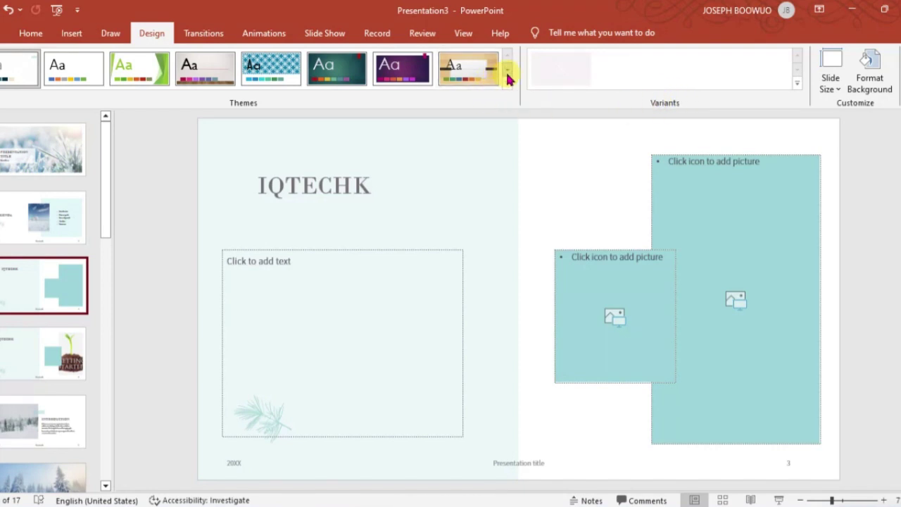
left_click(508, 82)
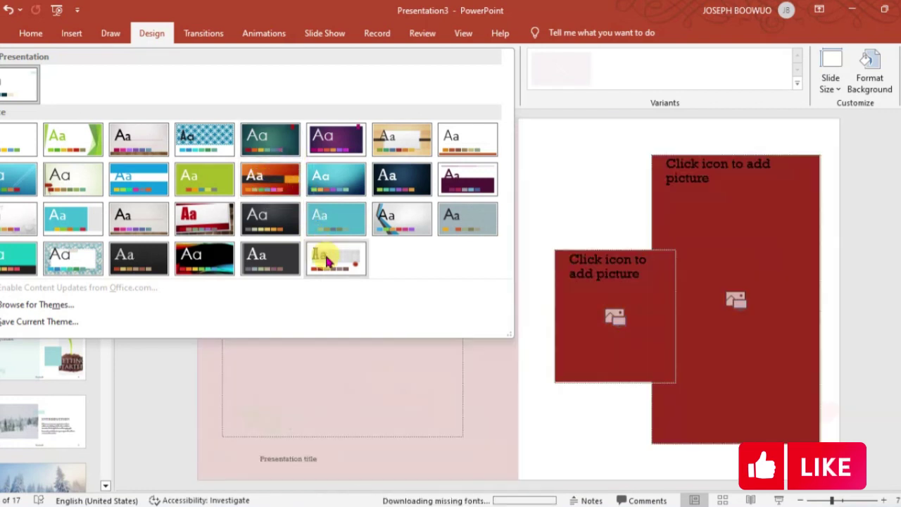
Step: Select the winter Introduction slide (slide 5) and launch Browse for Themes from the Themes gallery
left_click(183, 403)
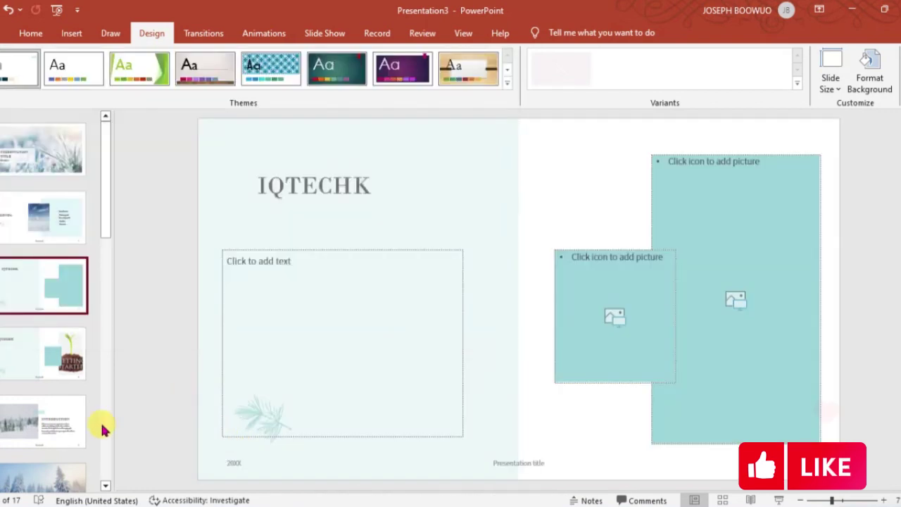
scroll(44, 416, "down", 2)
left_click(42, 366)
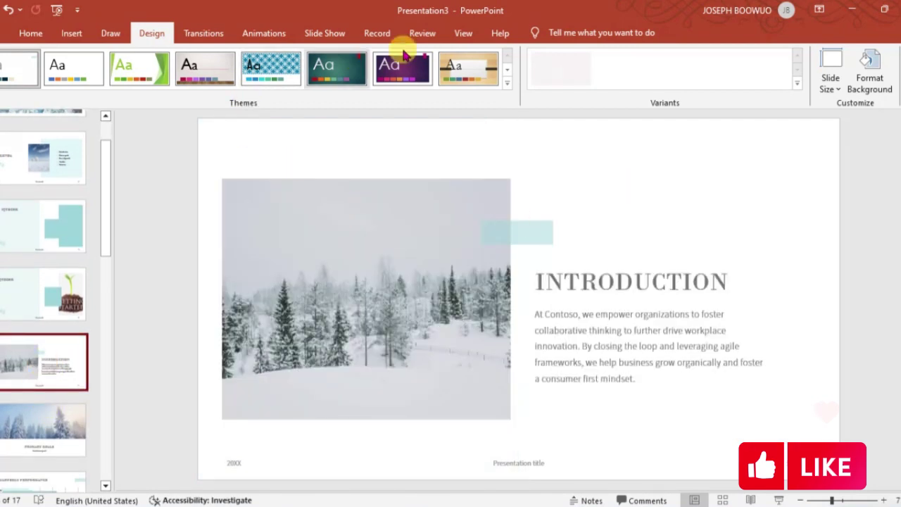
left_click(508, 82)
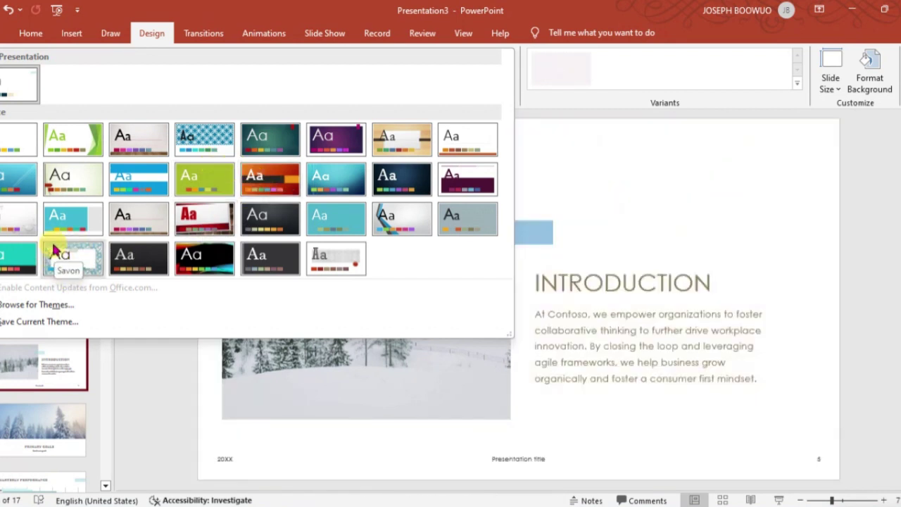
left_click(56, 306)
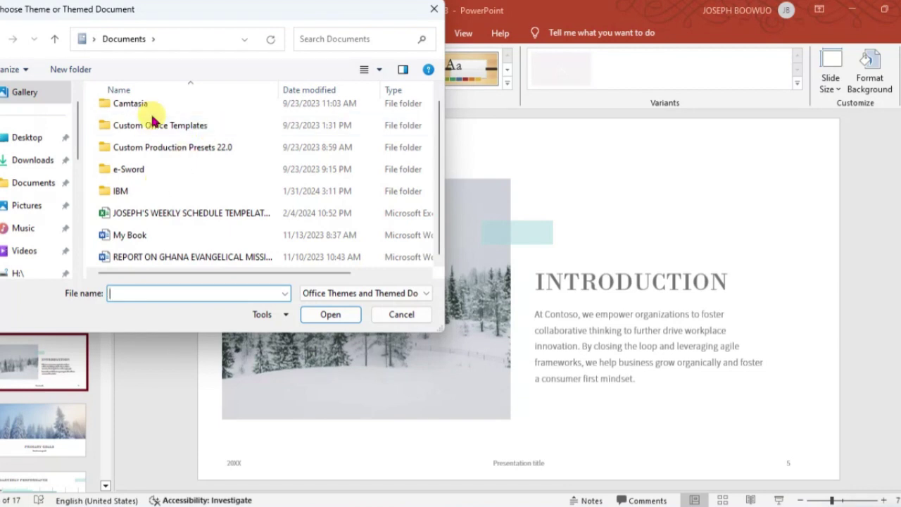
Step: Cancel the theme-file dialog, apply the dark charcoal theme, and re-expand the Themes gallery
left_click(442, 16)
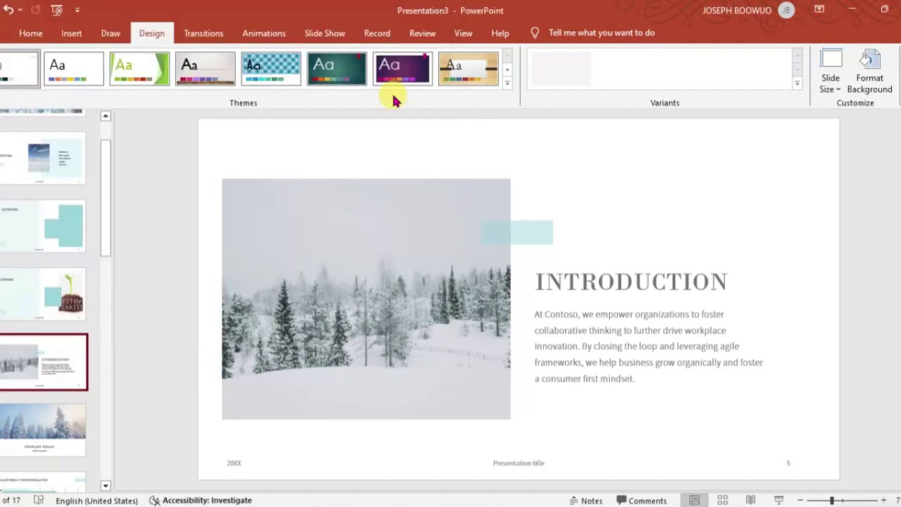
left_click(509, 83)
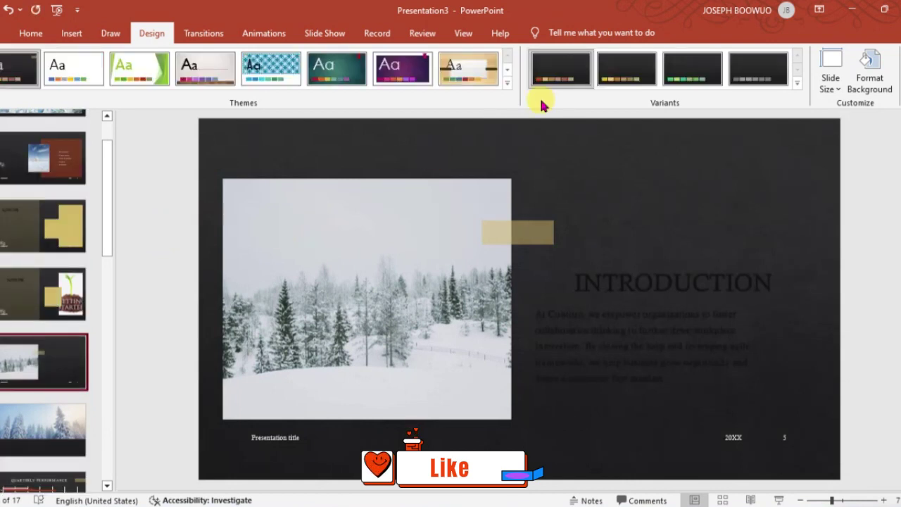
left_click(507, 70)
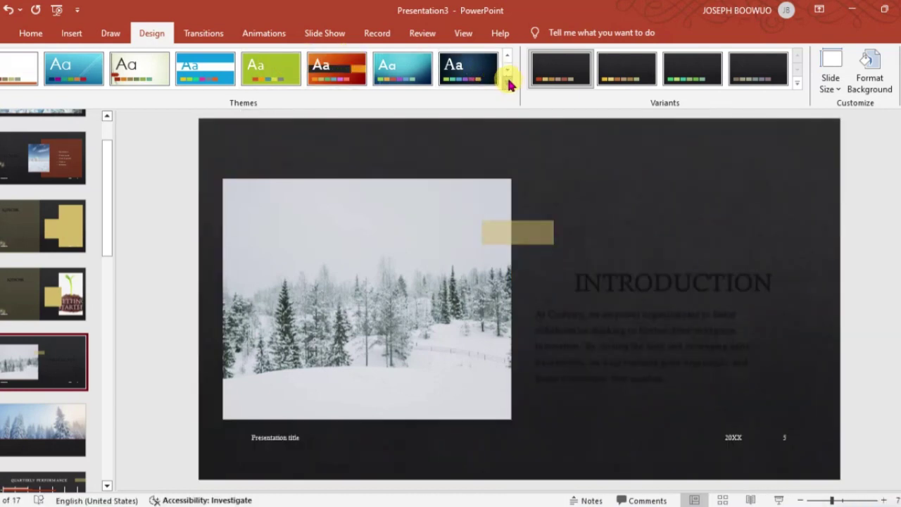
left_click(508, 80)
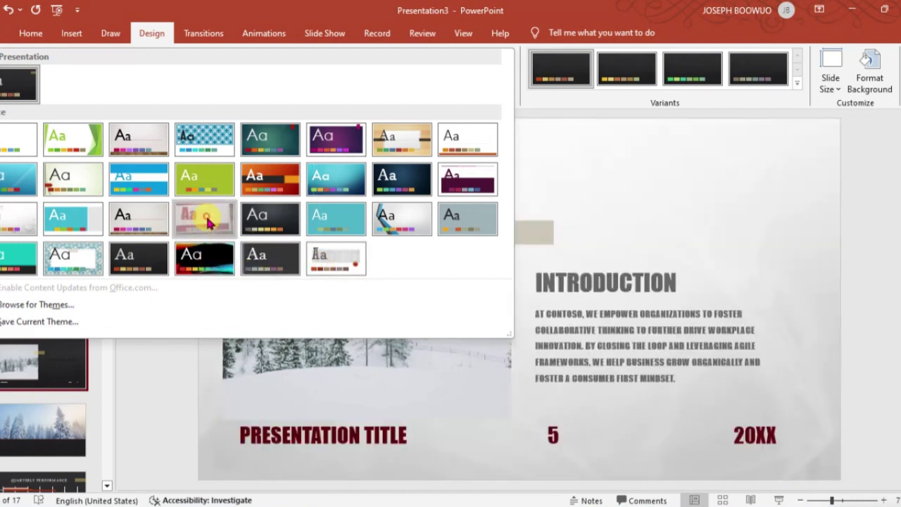
Step: Apply the grey textured theme and settle on its green variant after trying red and orange
left_click(206, 221)
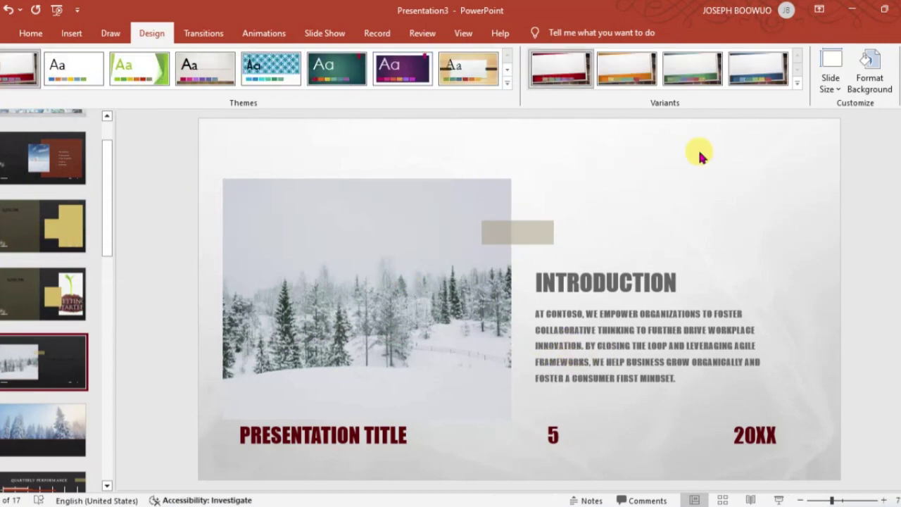
left_click(798, 83)
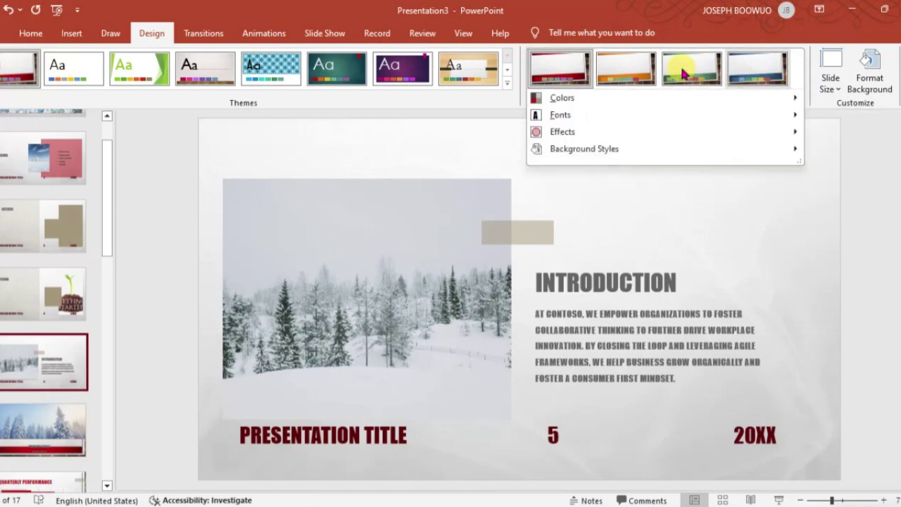
left_click(563, 70)
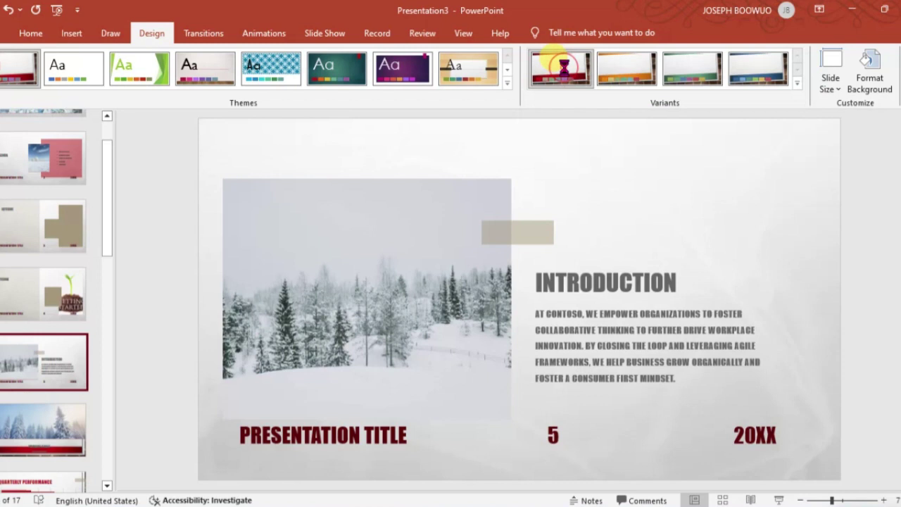
left_click(628, 65)
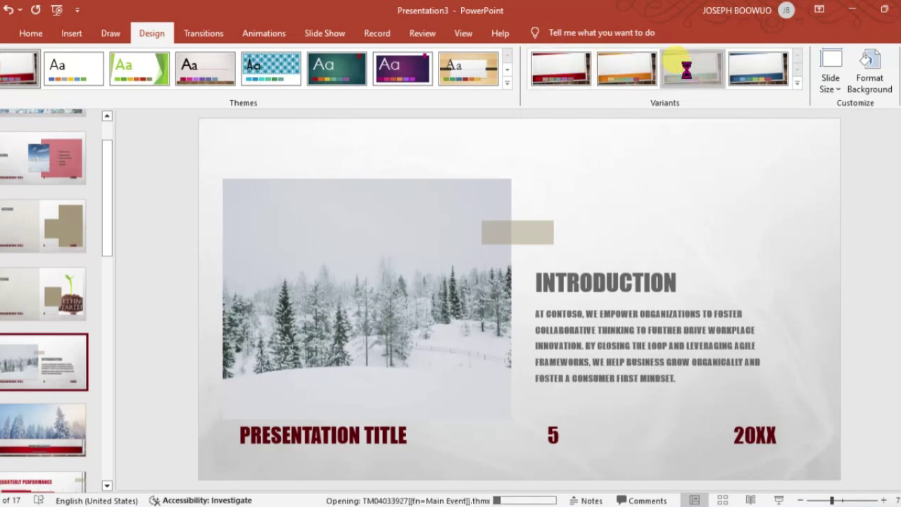
left_click(690, 76)
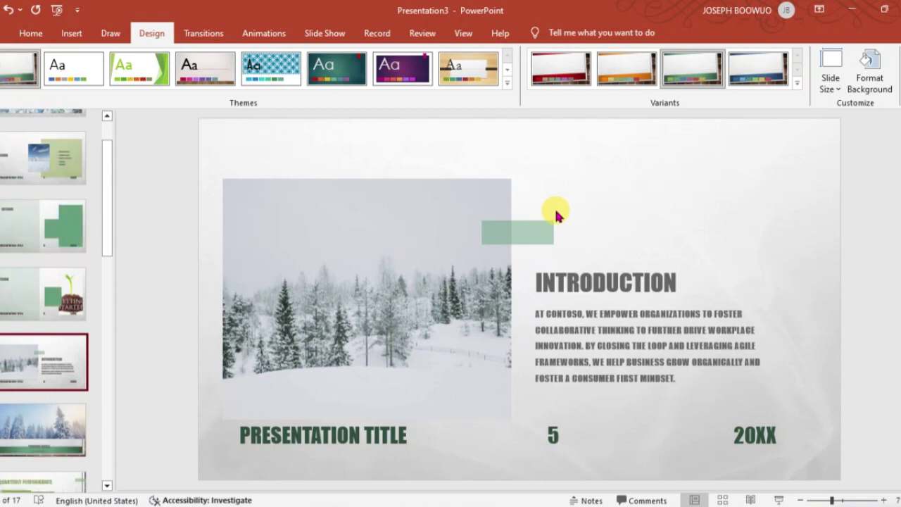
Step: Show the Format Background pane for the Introduction slide, leaving the slide size unchanged
left_click(873, 71)
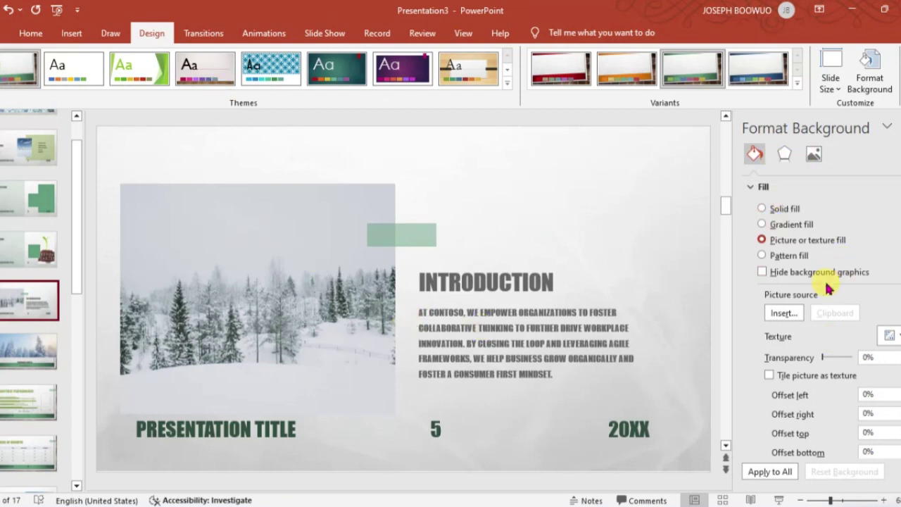
left_click(833, 84)
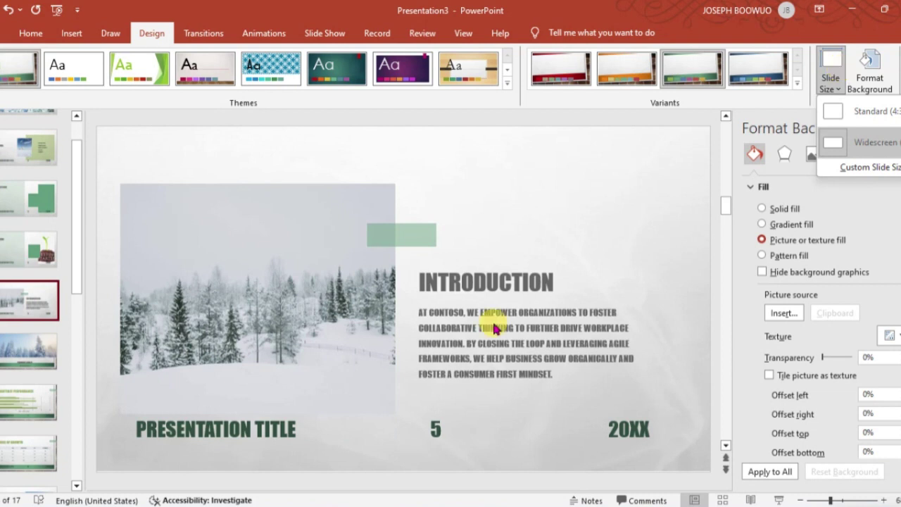
left_click(596, 239)
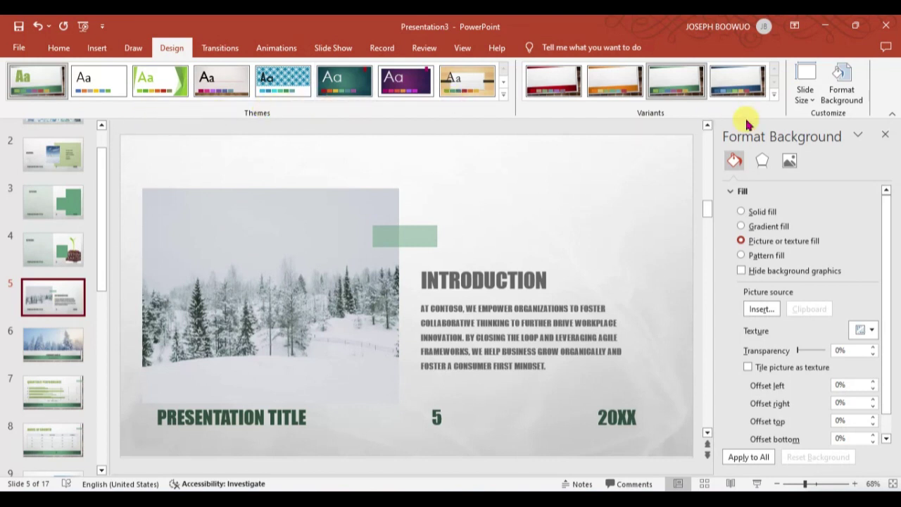
Step: Expand the Variants gallery to show Colors, Fonts, Effects and Background Styles
left_click(774, 93)
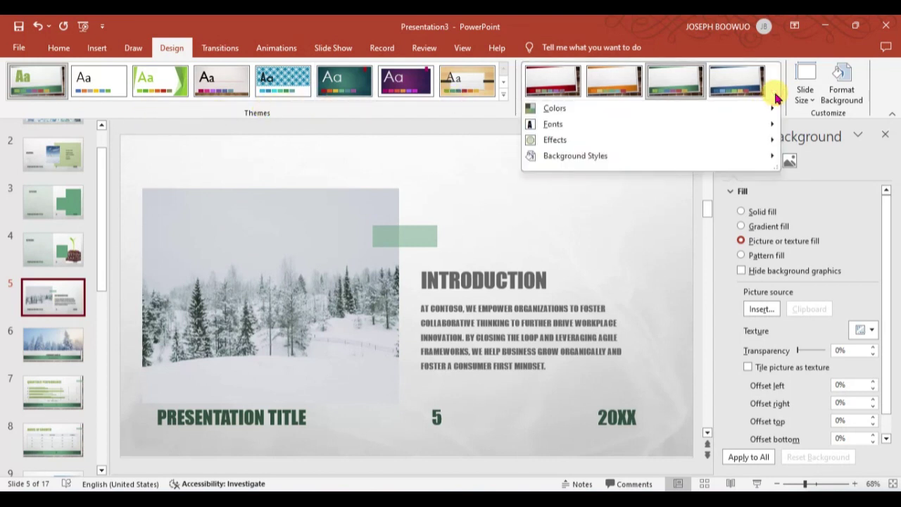